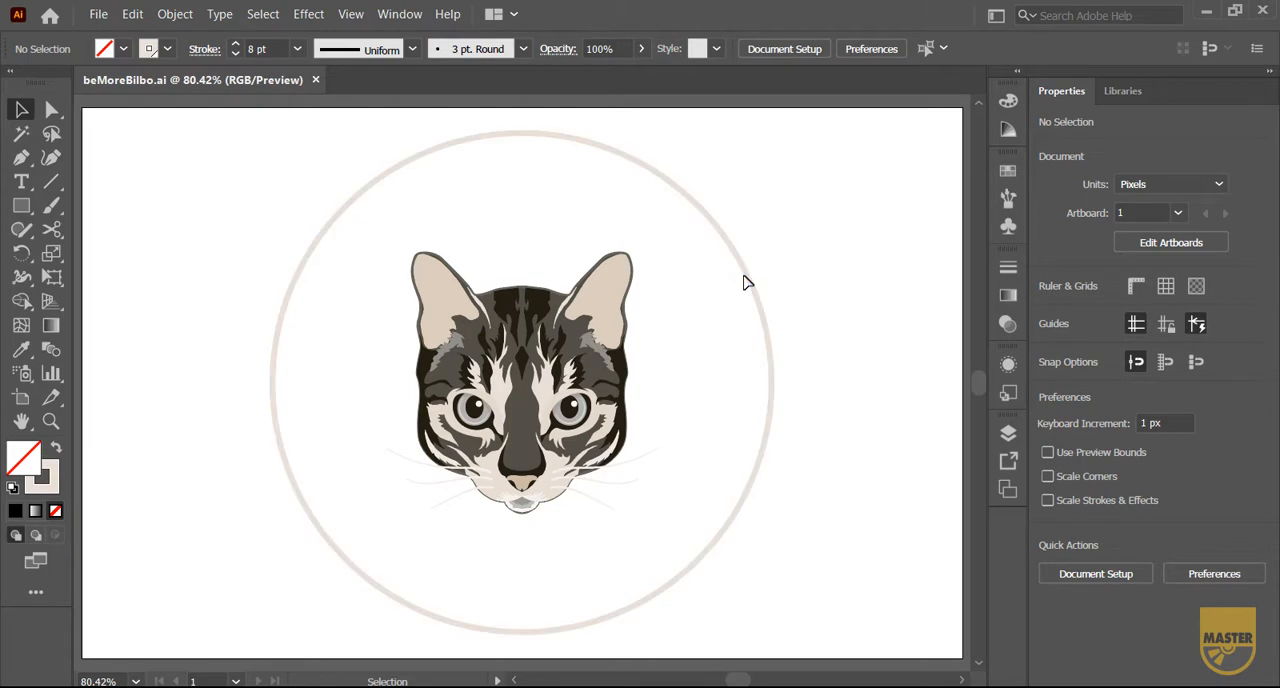
Create a concentric inner circle by offsetting the path of the circle around the cat by -55 px
{"action": "left_click", "coordinate": [746, 279]}
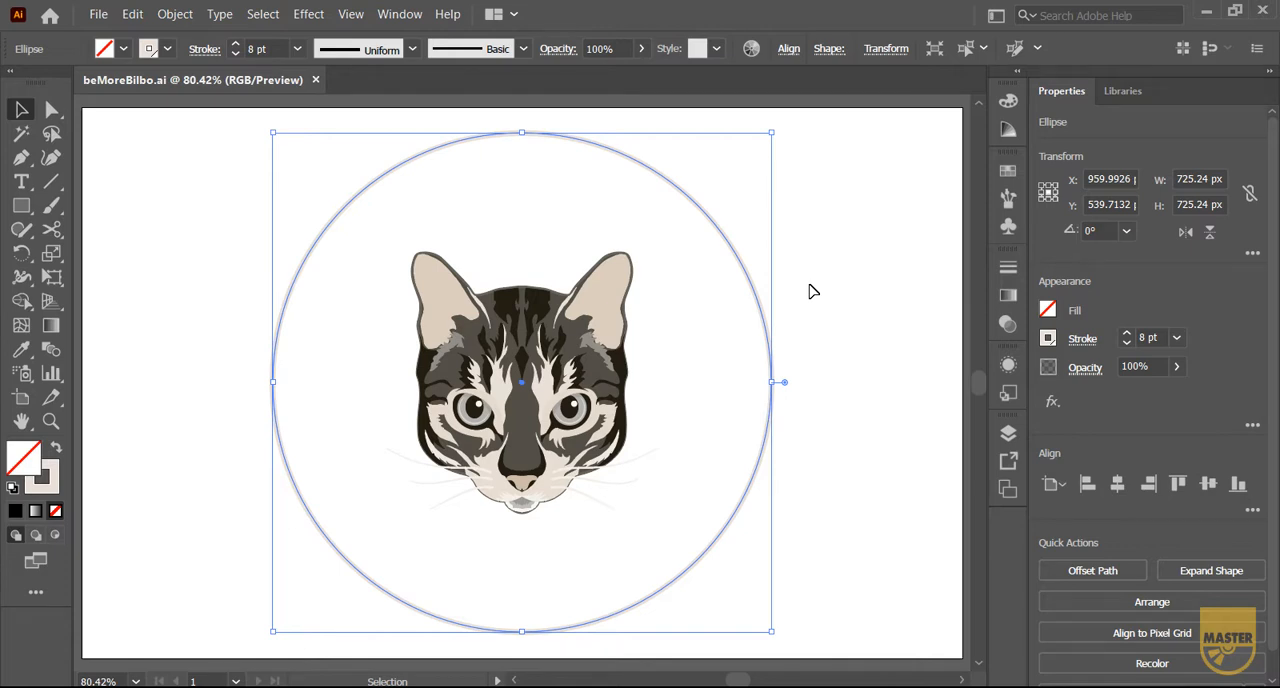
{"action": "left_click", "coordinate": [176, 15]}
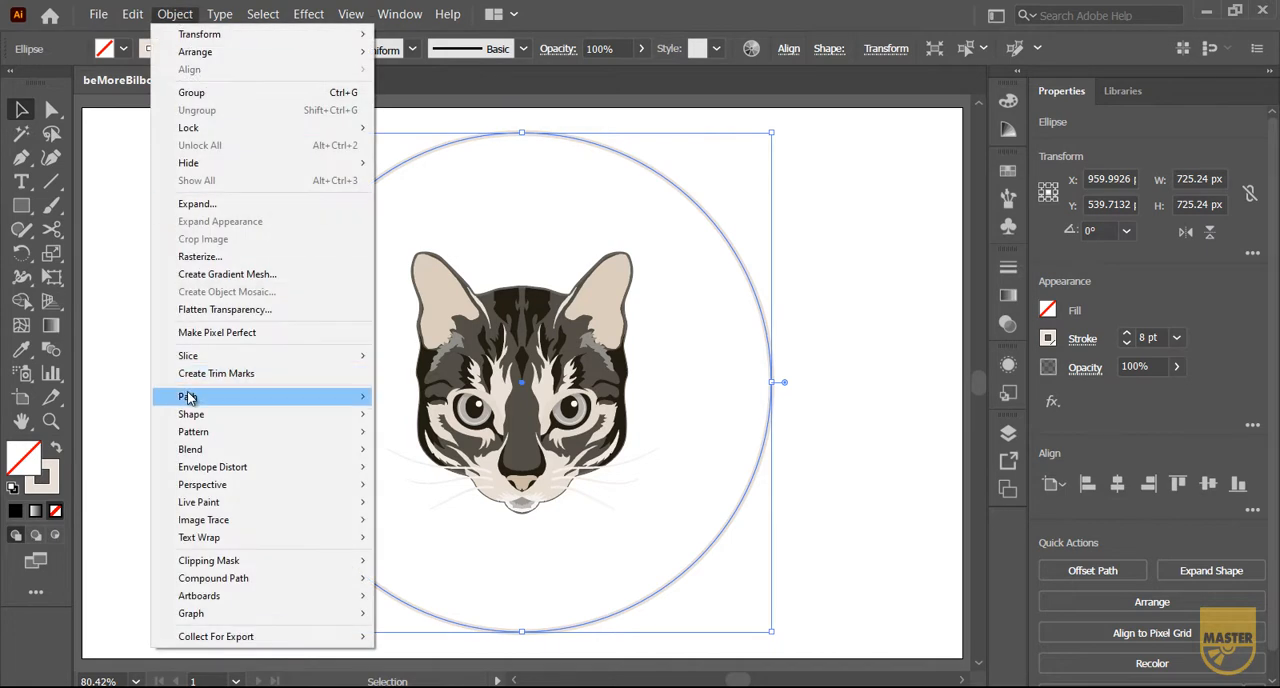
{"action": "mouse_move", "coordinate": [188, 397]}
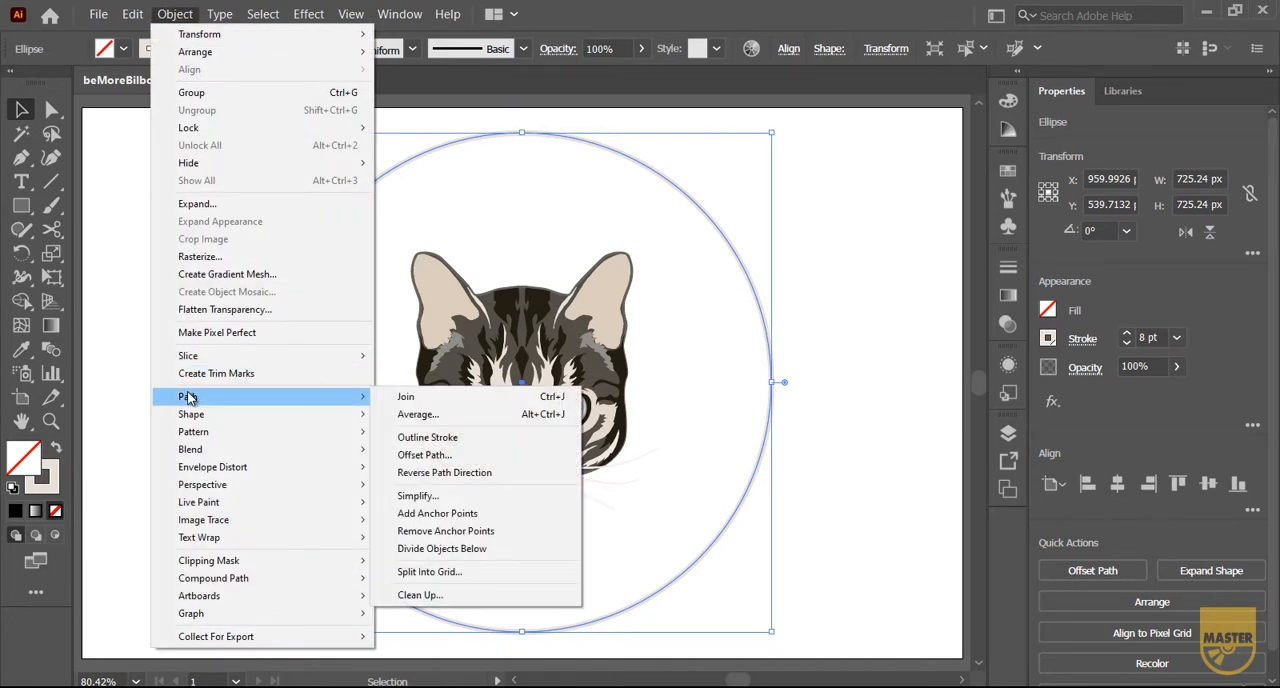
{"action": "left_click", "coordinate": [437, 457]}
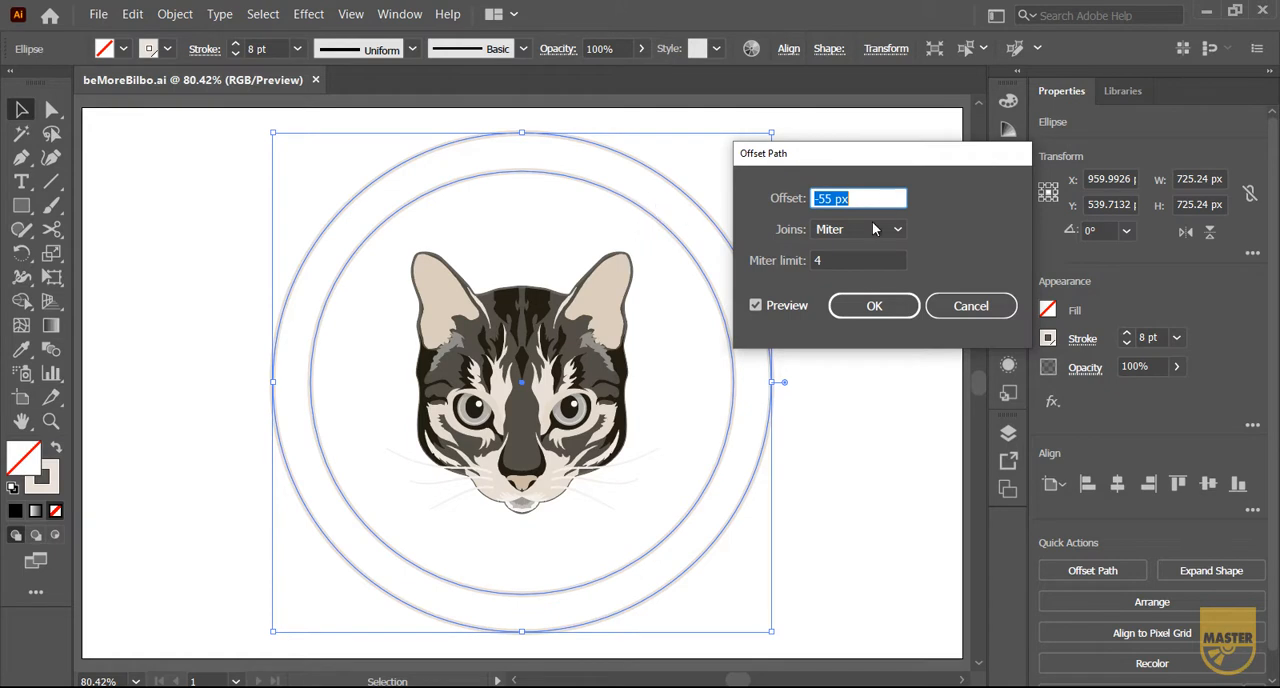
{"action": "left_click", "coordinate": [841, 311]}
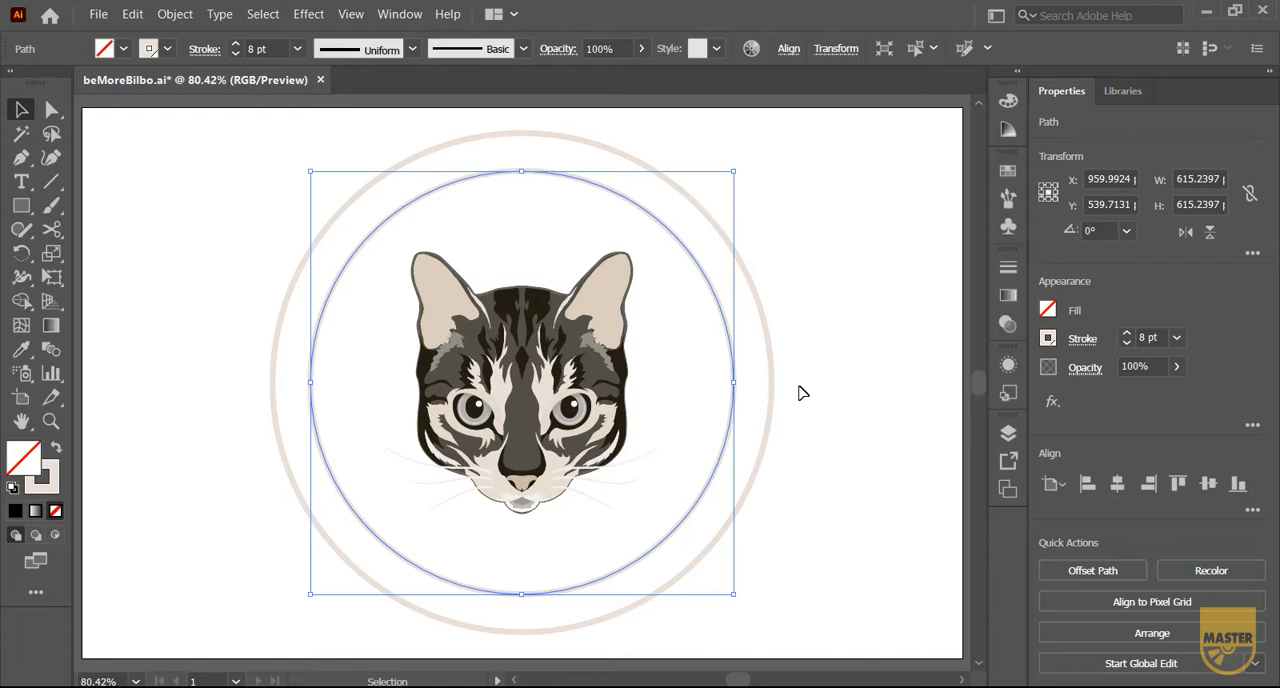
Cut the inner circle into upper and lower halves at its horizontal extreme anchor points with Scissors, and select the upper half
{"action": "left_click", "coordinate": [58, 235]}
{"action": "left_click", "coordinate": [61, 239]}
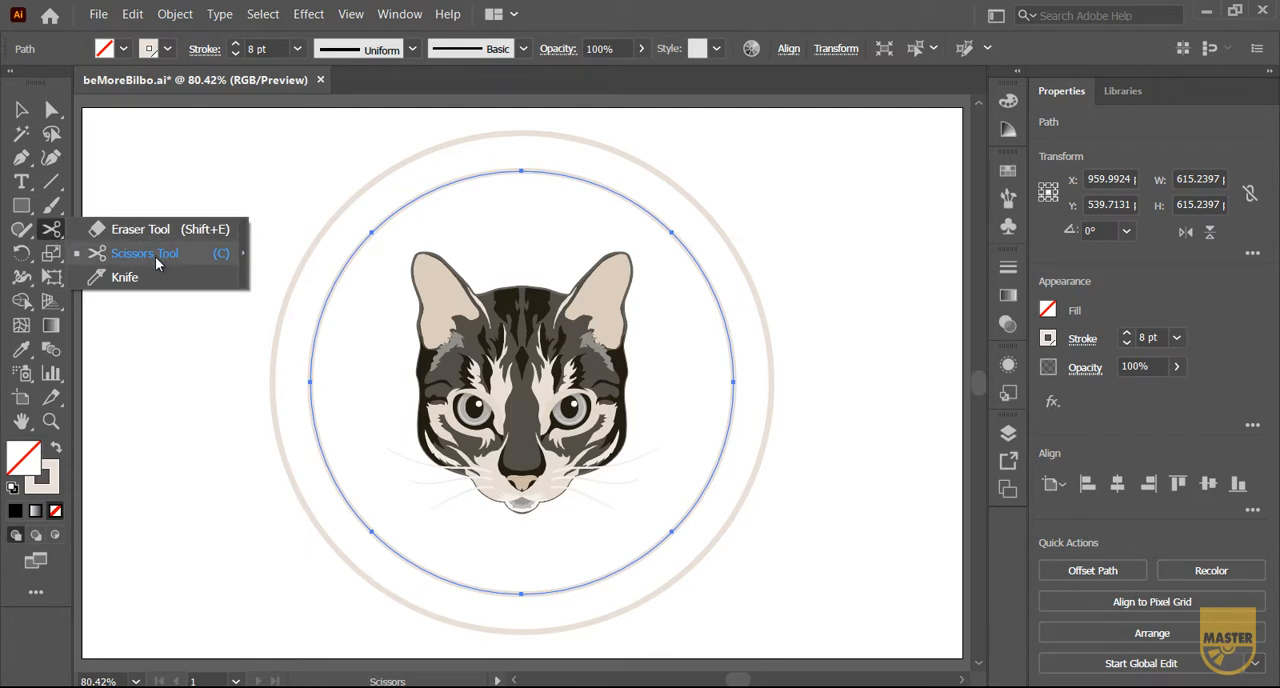
{"action": "key", "text": "c"}
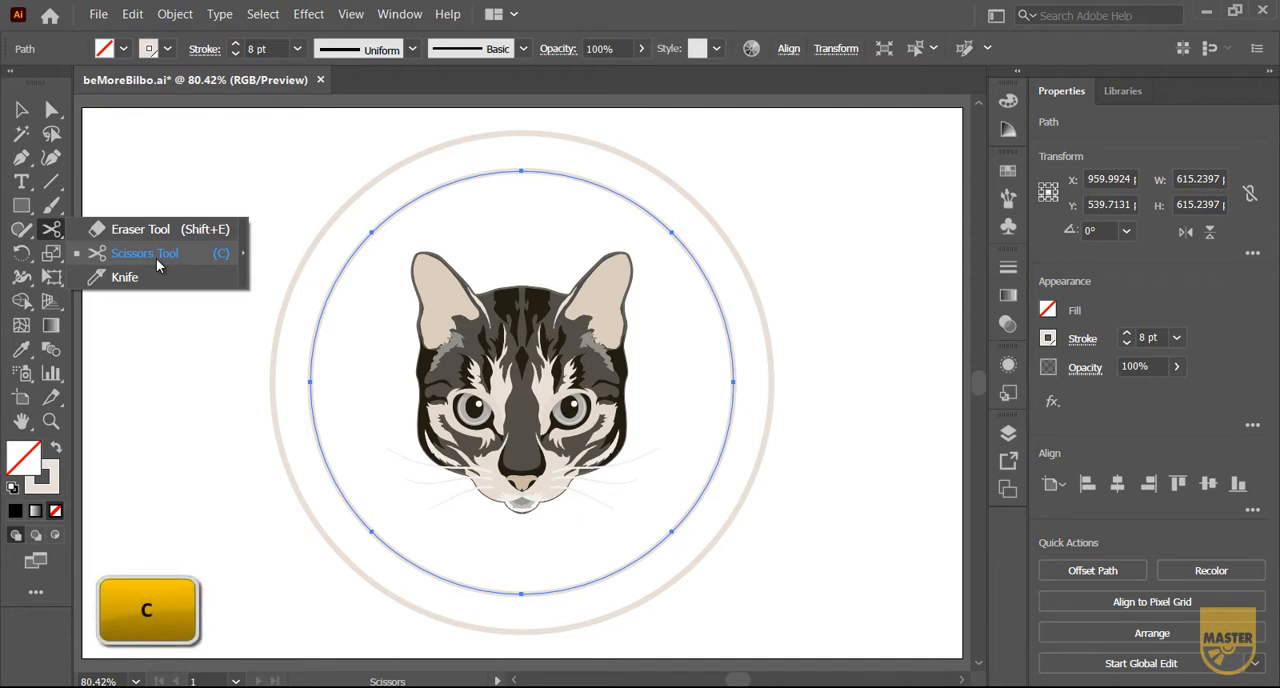
{"action": "left_click", "coordinate": [157, 257]}
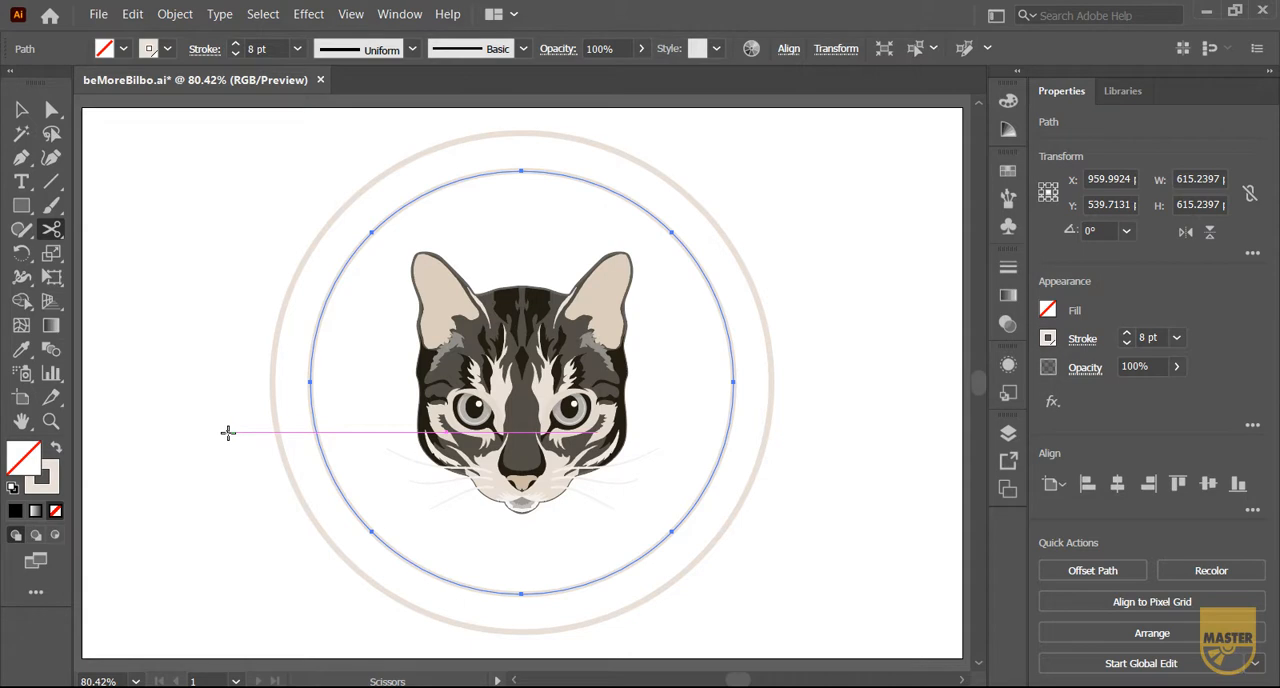
{"action": "left_click", "coordinate": [310, 381]}
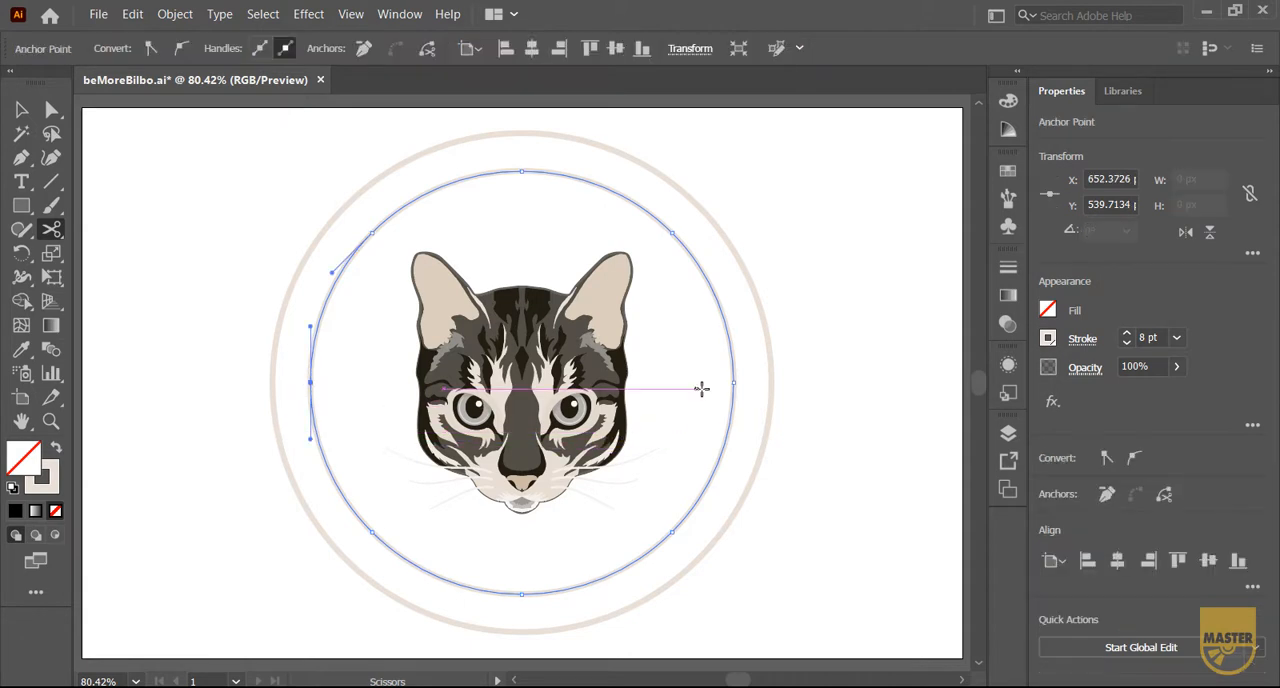
{"action": "left_click", "coordinate": [735, 381]}
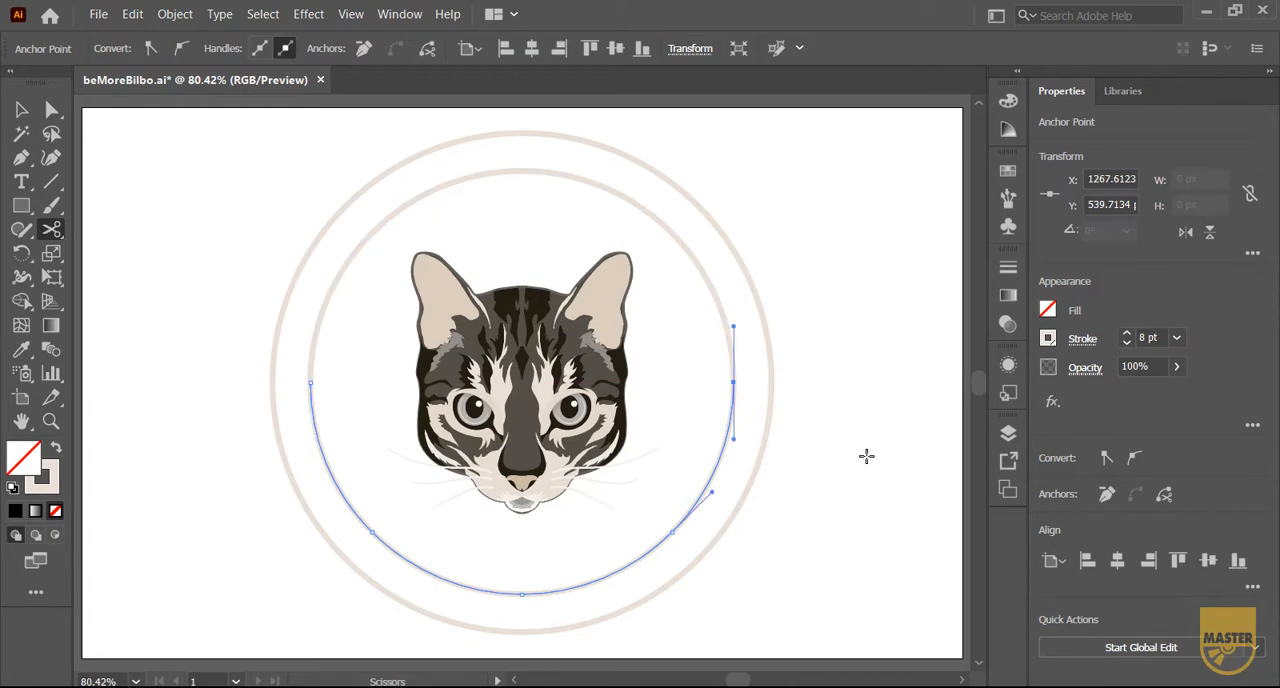
{"action": "key", "text": "v"}
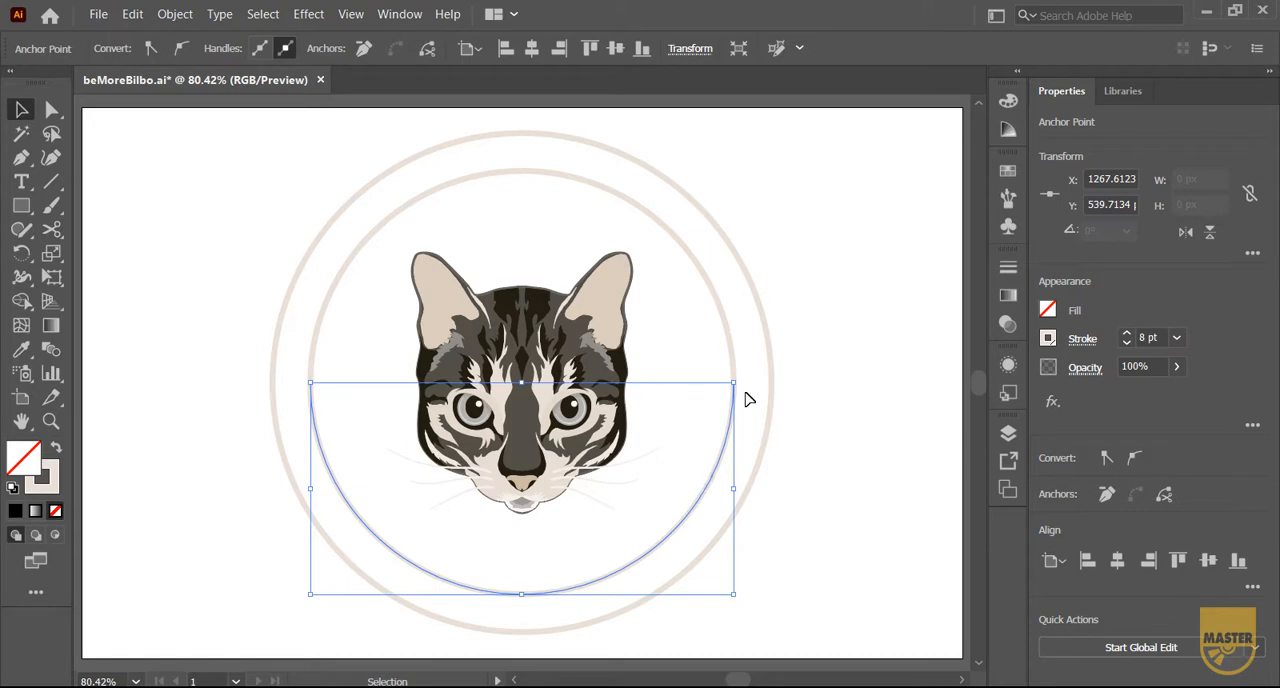
{"action": "left_click", "coordinate": [736, 343]}
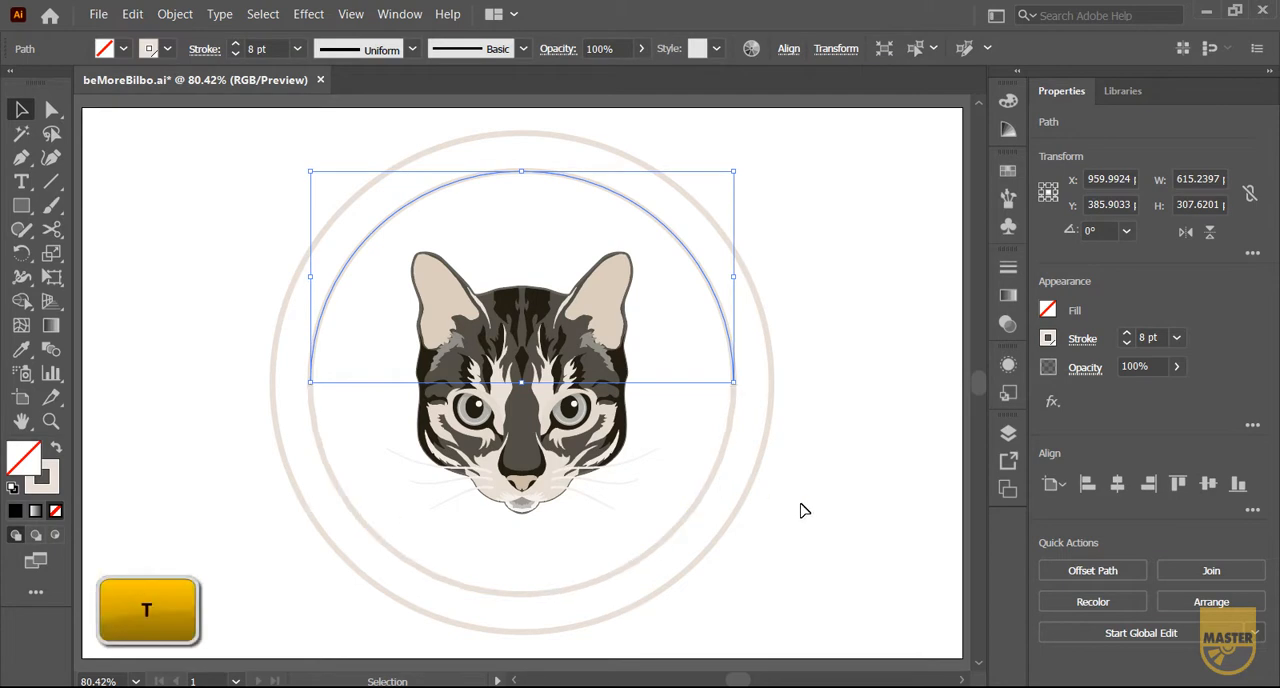
Try placing area type inside the outer circle and type on a path along it, undoing each attempt
{"action": "key", "text": "t"}
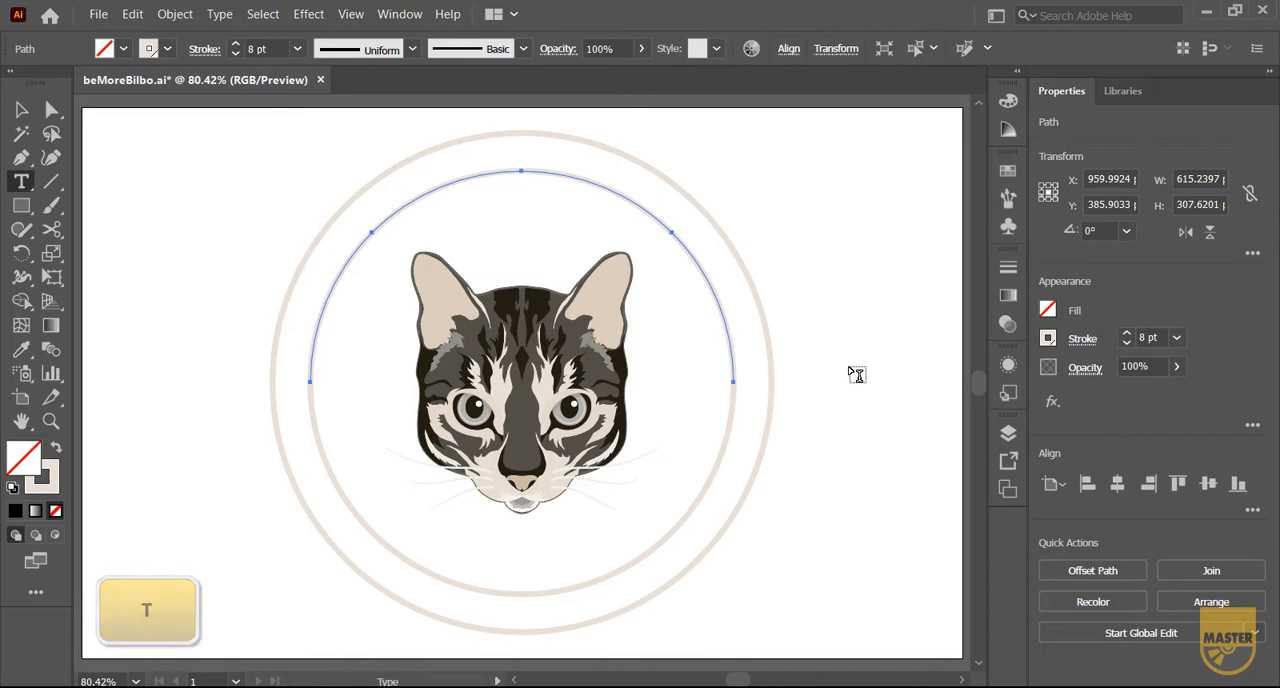
{"action": "left_click", "coordinate": [772, 366]}
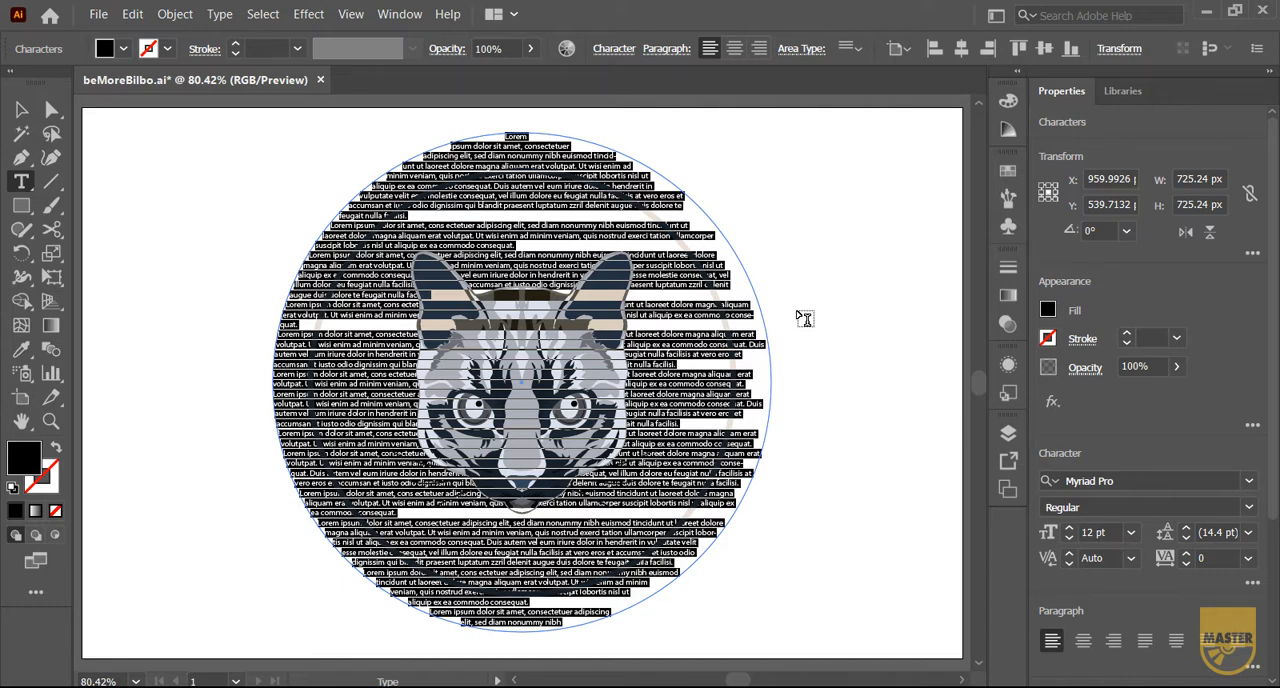
{"action": "key", "text": "ctrl+z"}
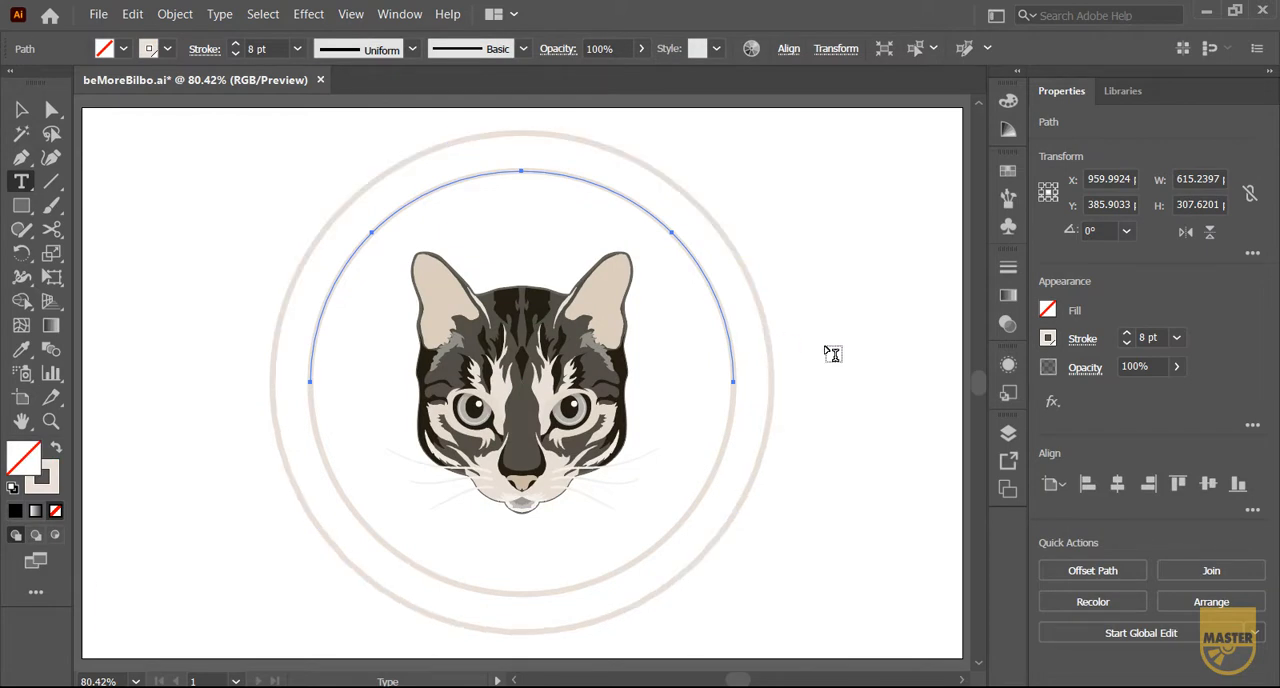
{"action": "left_click", "coordinate": [769, 349], "text": "alt"}
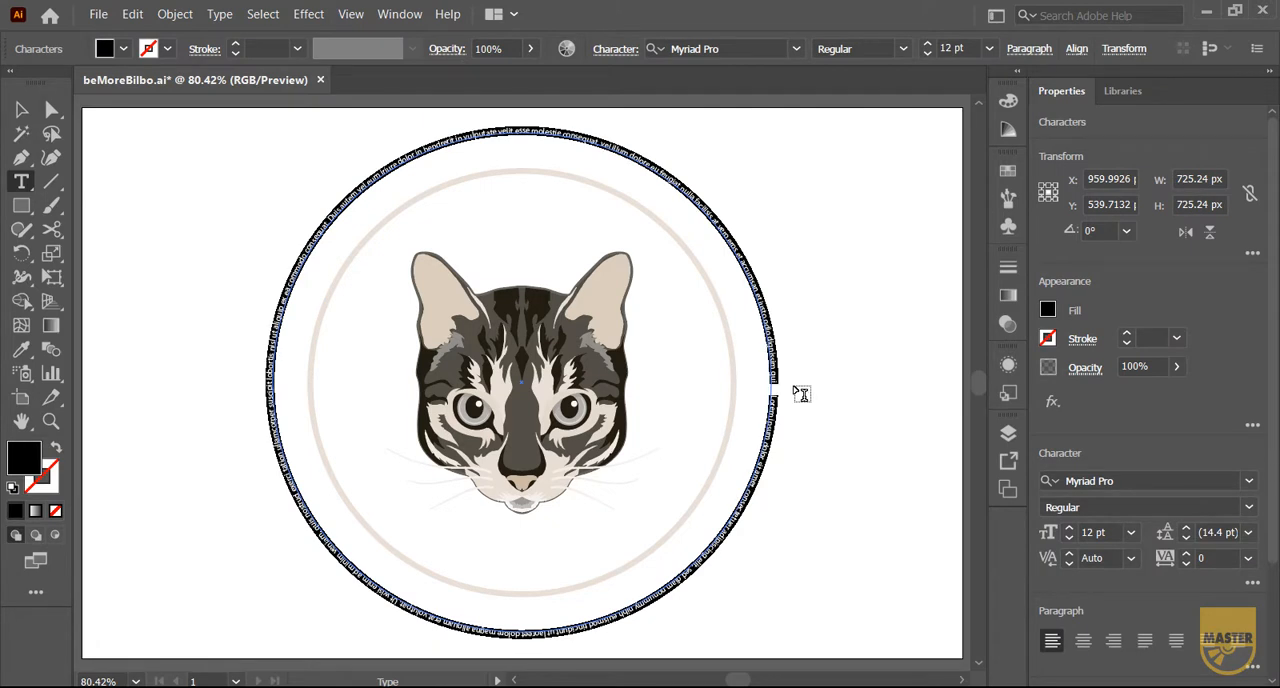
{"action": "key", "text": "ctrl+z"}
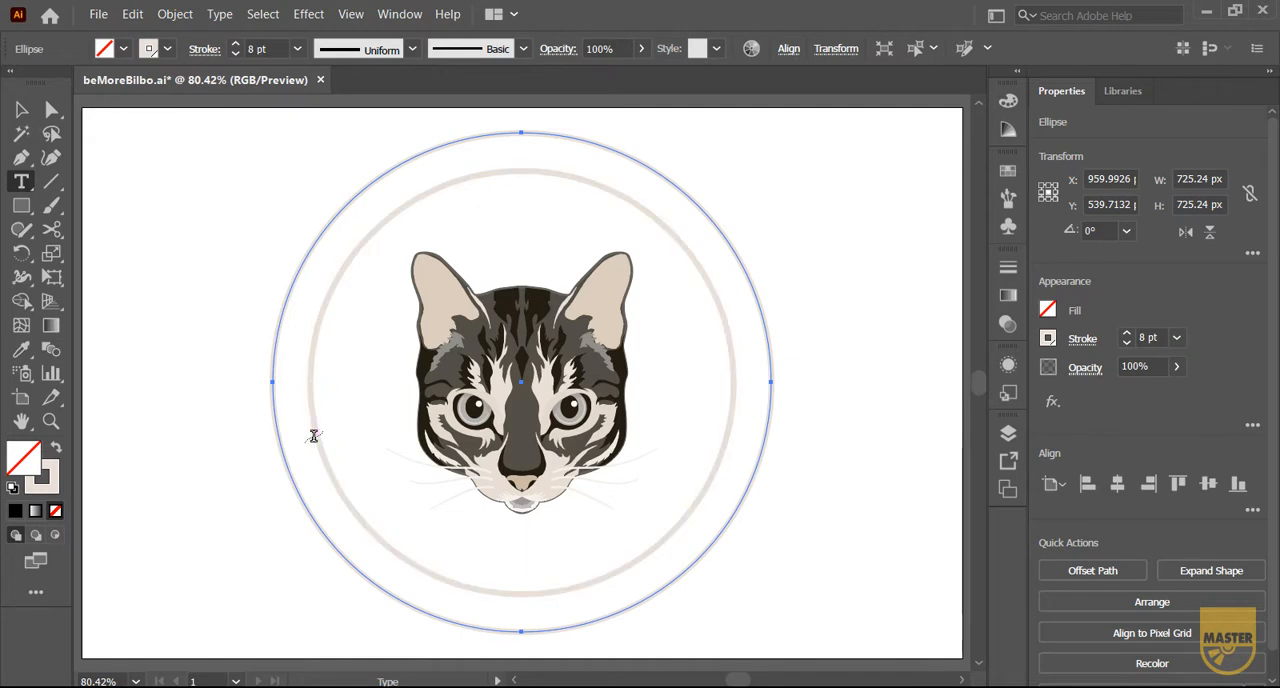
Place the path text "Bilbo" on the lower half-circle and "Be More" on the upper one, and check the paths in outline view
{"action": "left_click", "coordinate": [669, 532]}
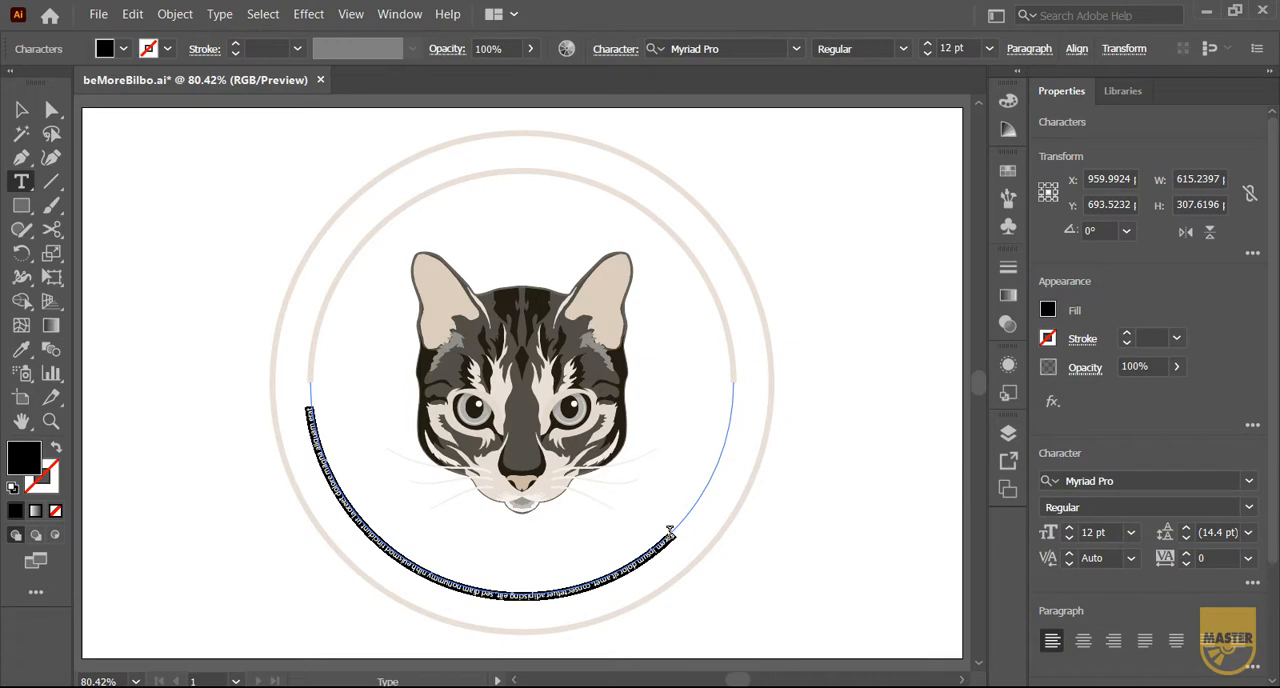
{"action": "key", "text": "BackSpace"}
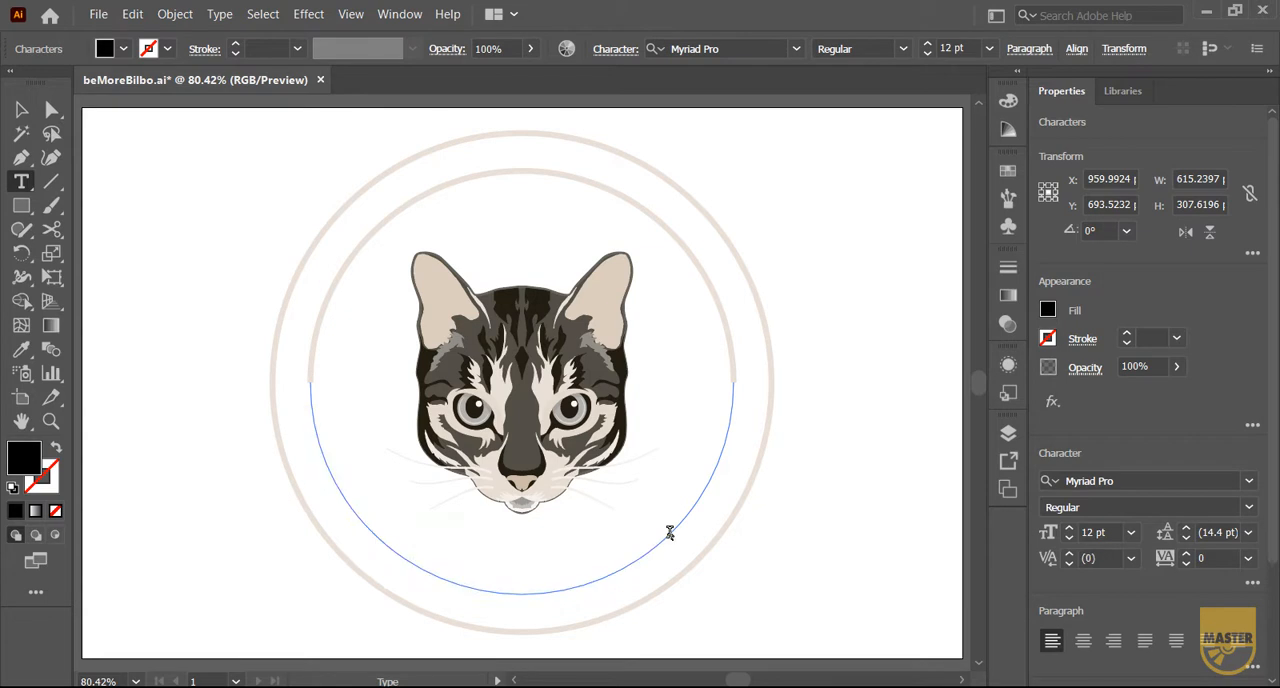
{"action": "type", "text": "be m"}
{"action": "left_click", "coordinate": [722, 305]}
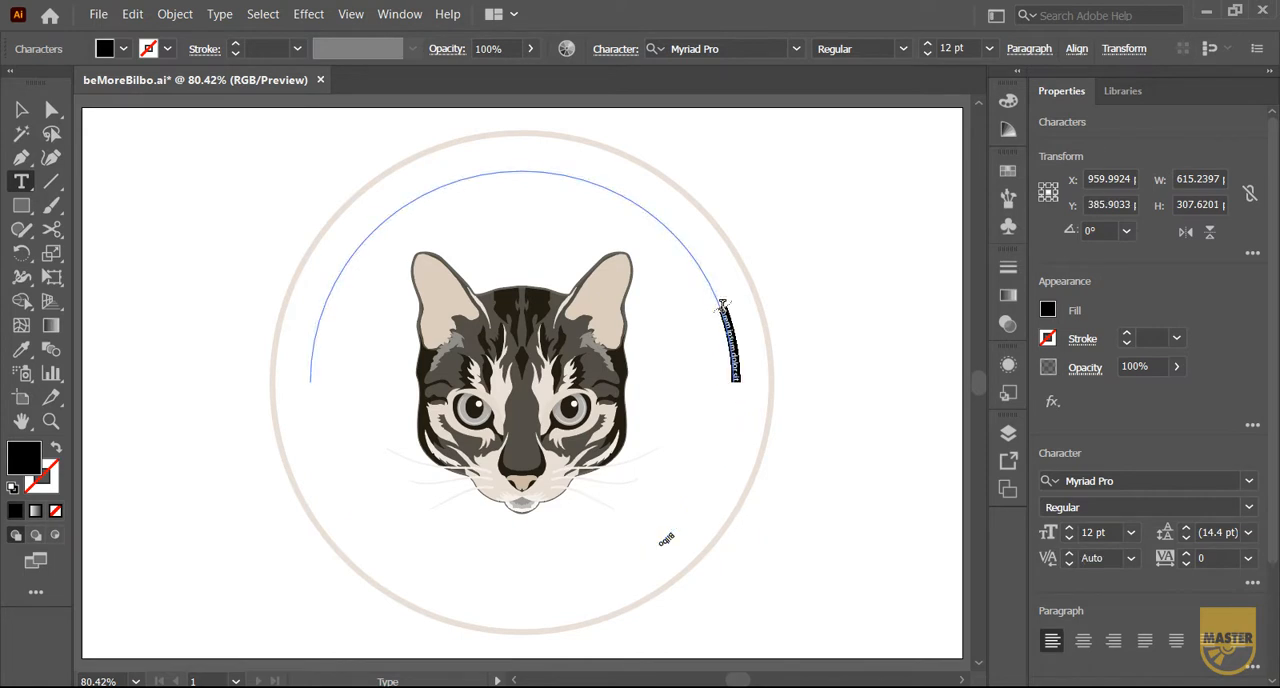
{"action": "type", "text": "Be More"}
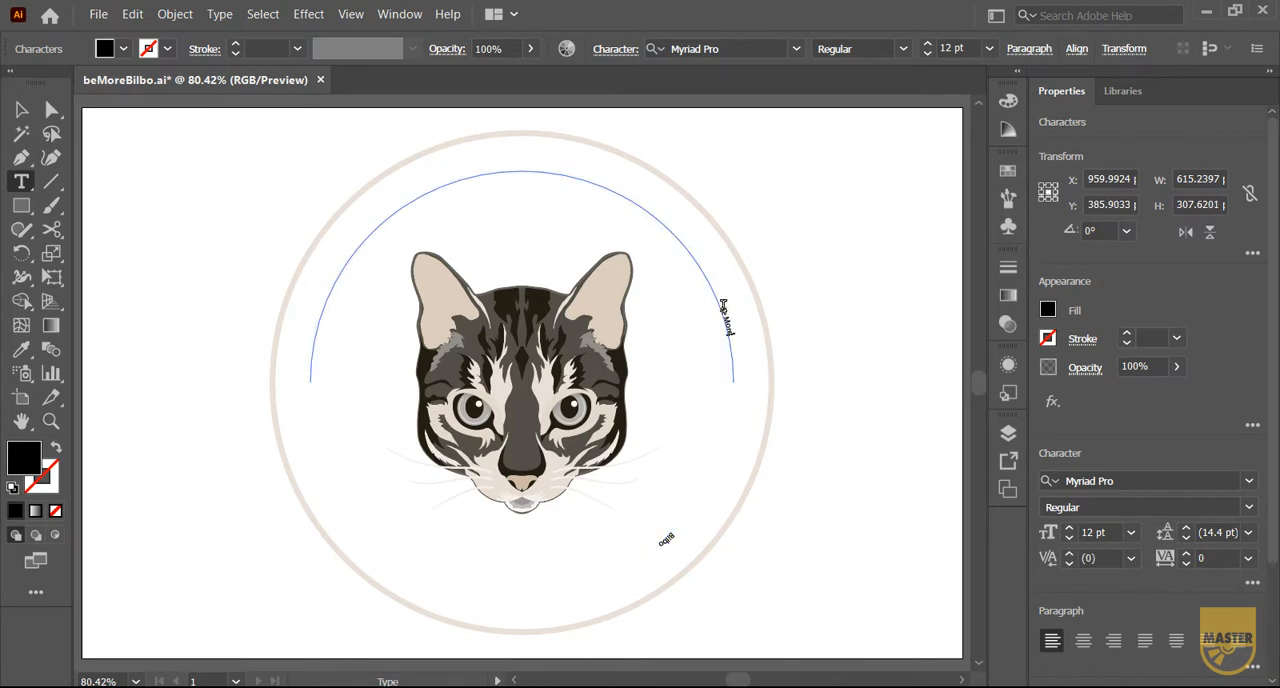
{"action": "left_click", "coordinate": [813, 313]}
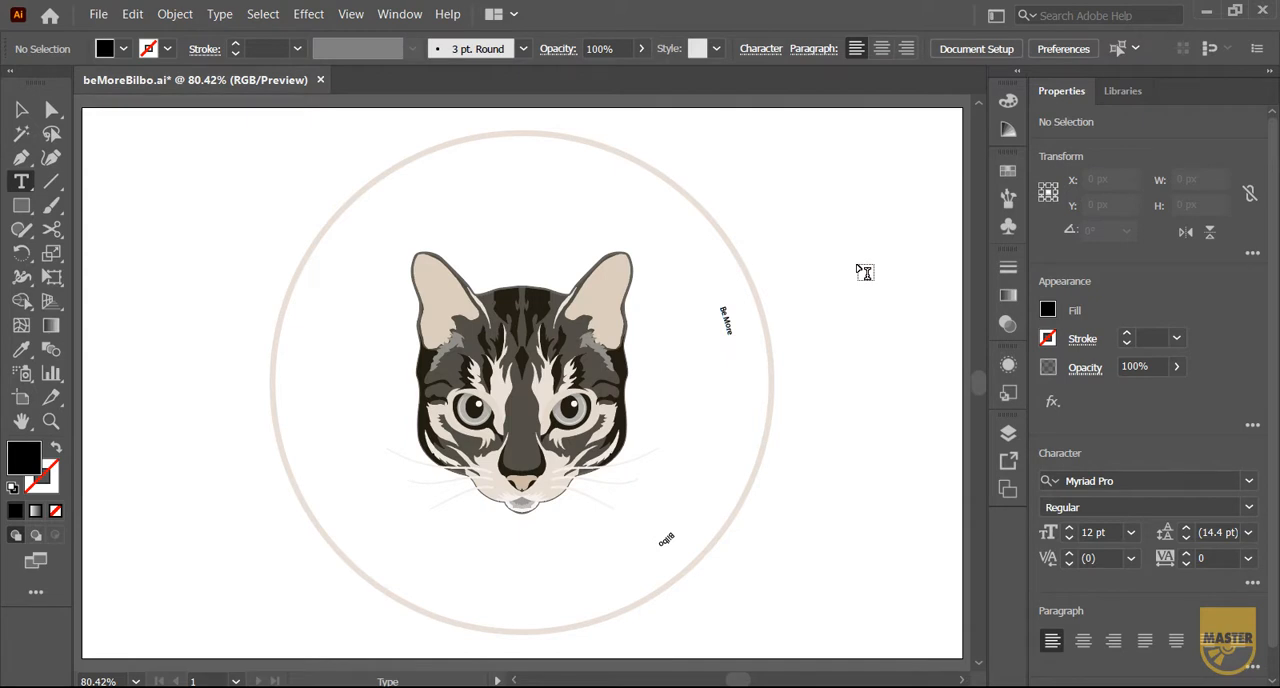
{"action": "key", "text": "ctrl+y"}
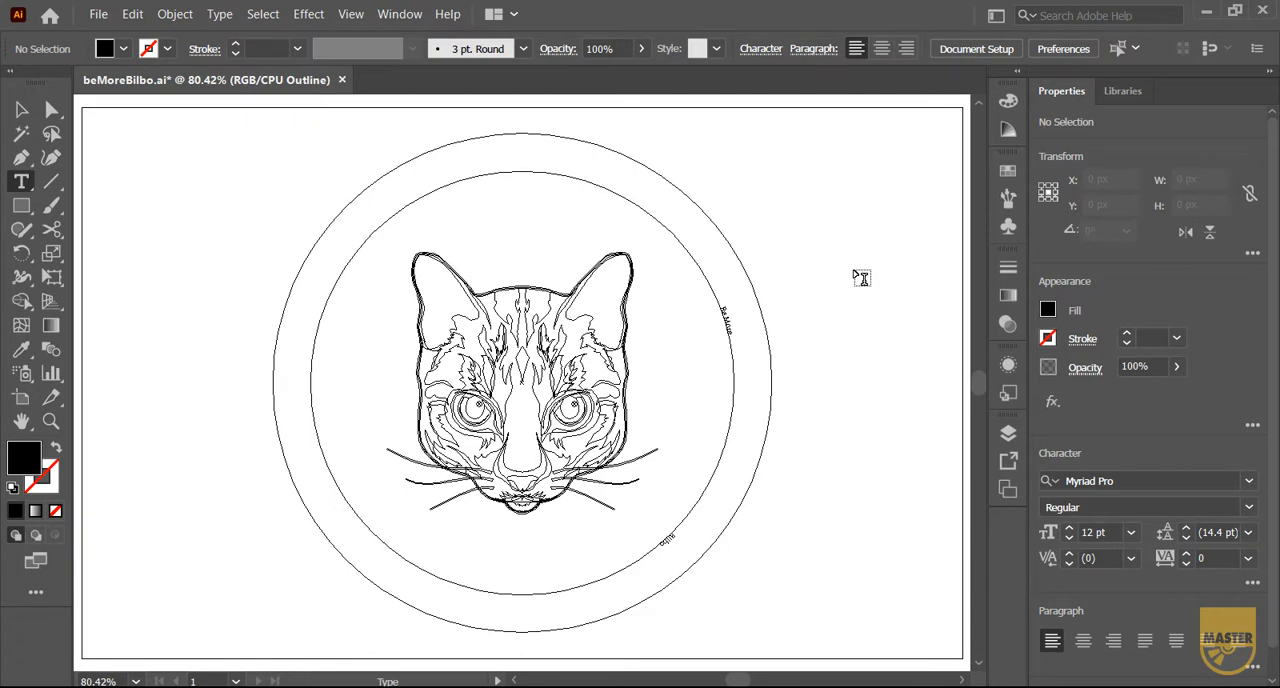
{"action": "key", "text": "ctrl+y"}
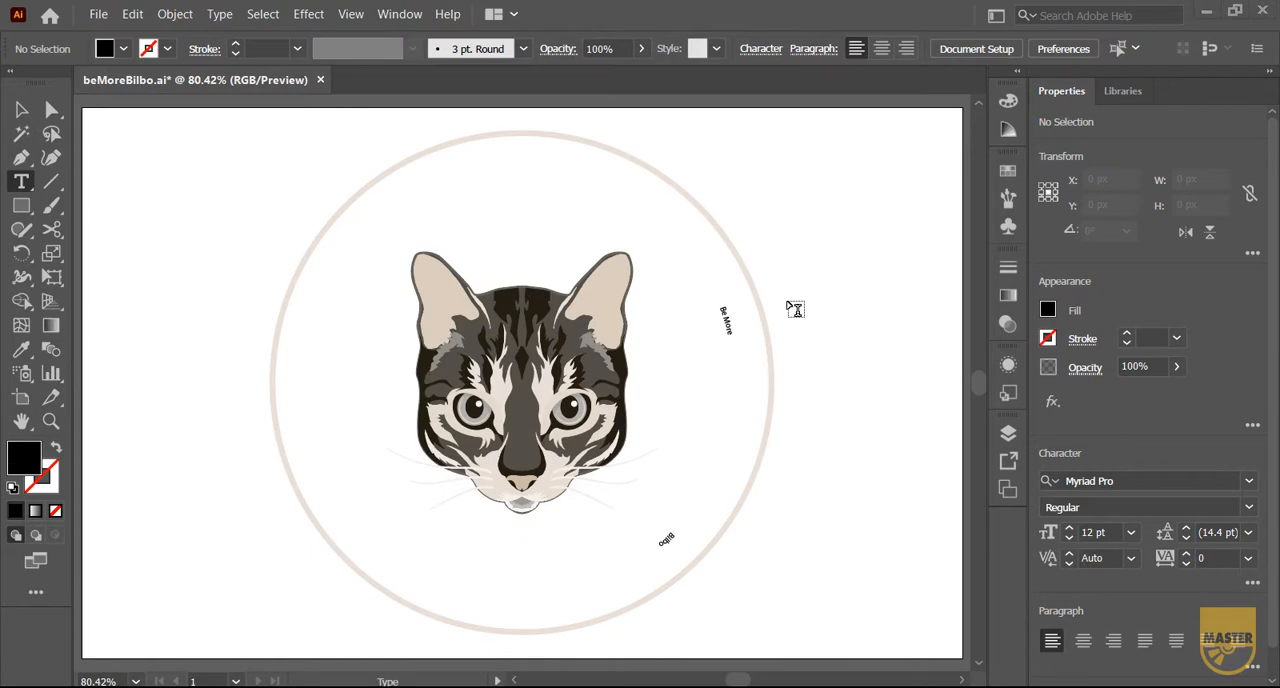
Set the font of both the "Be More" and "Bilbo" path texts to Bauhaus 93
{"action": "key", "text": "v"}
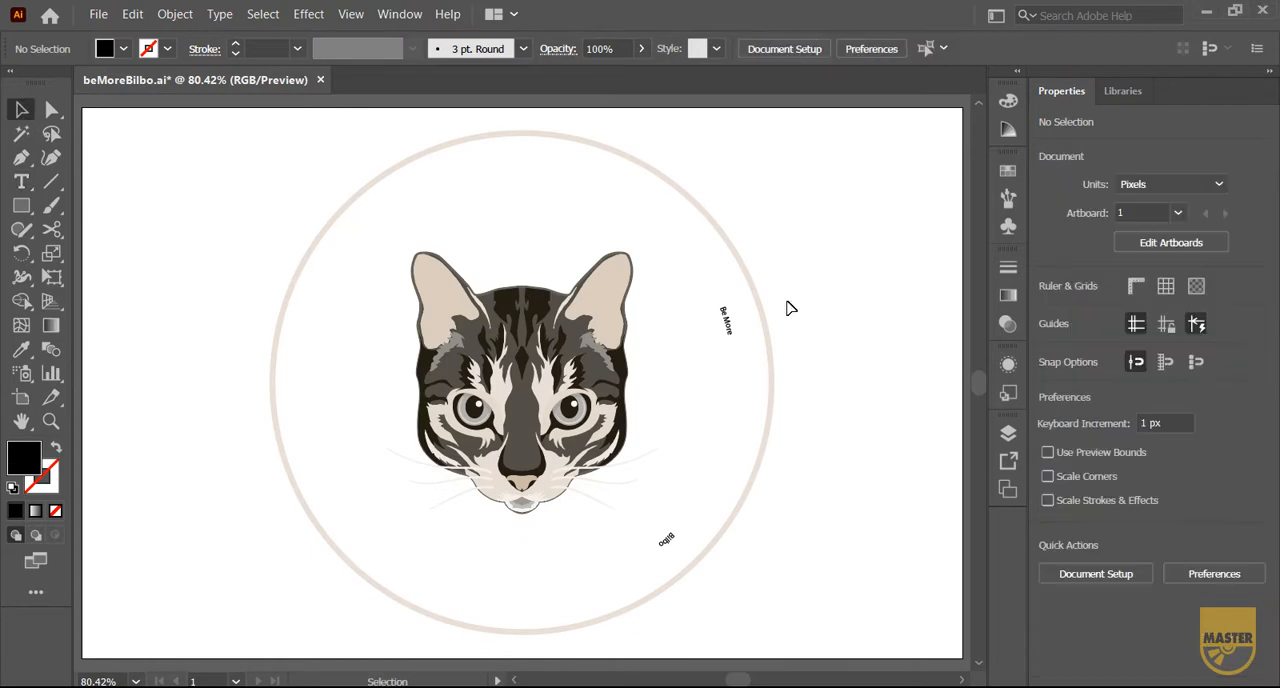
{"action": "left_click", "coordinate": [726, 318]}
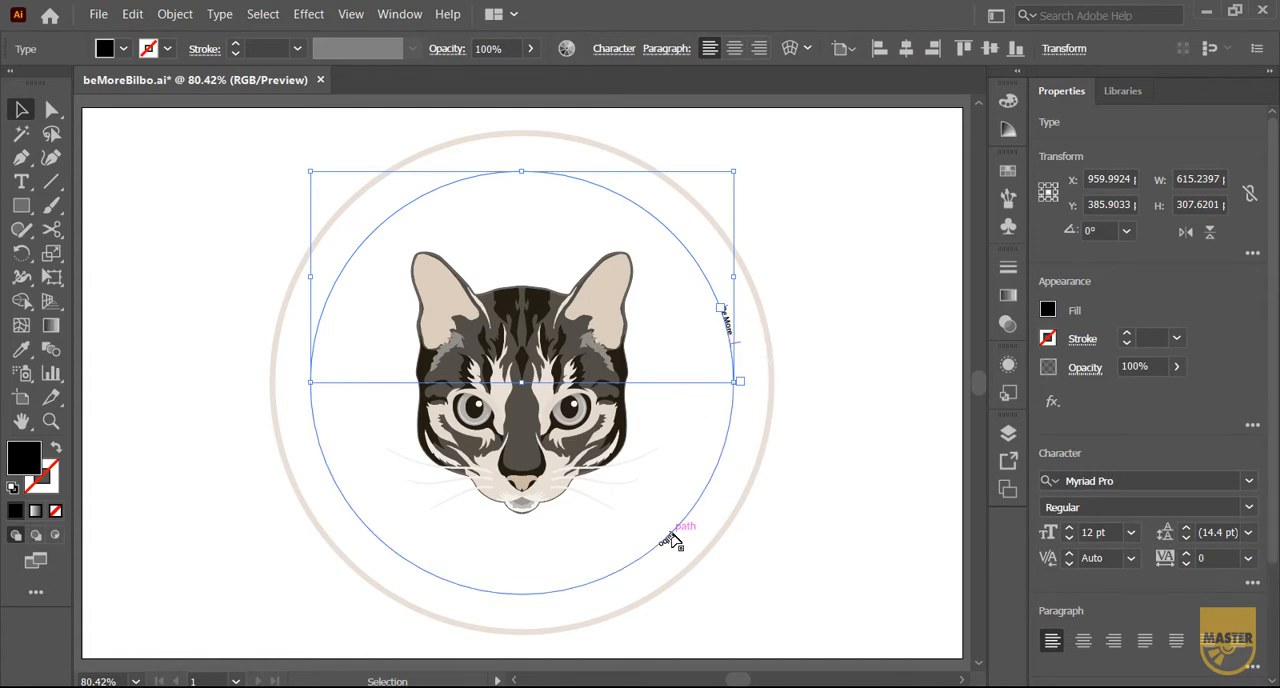
{"action": "left_click", "coordinate": [676, 538], "text": "shift"}
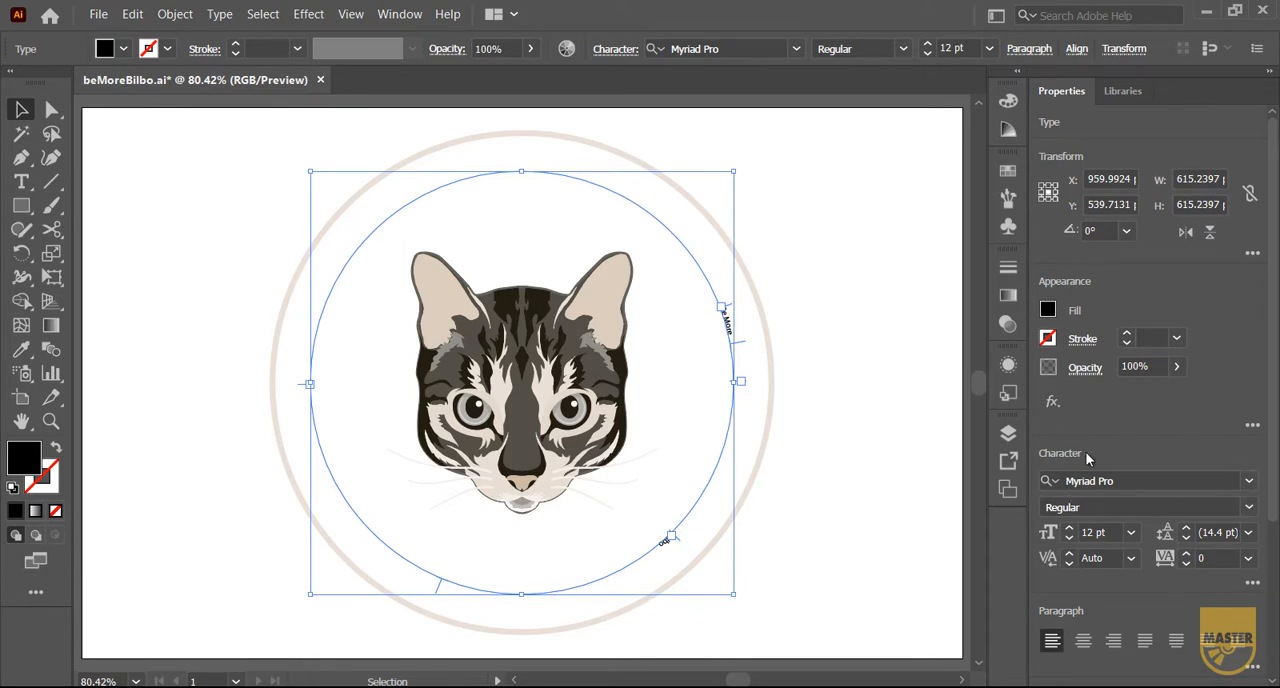
{"action": "left_click", "coordinate": [1248, 481]}
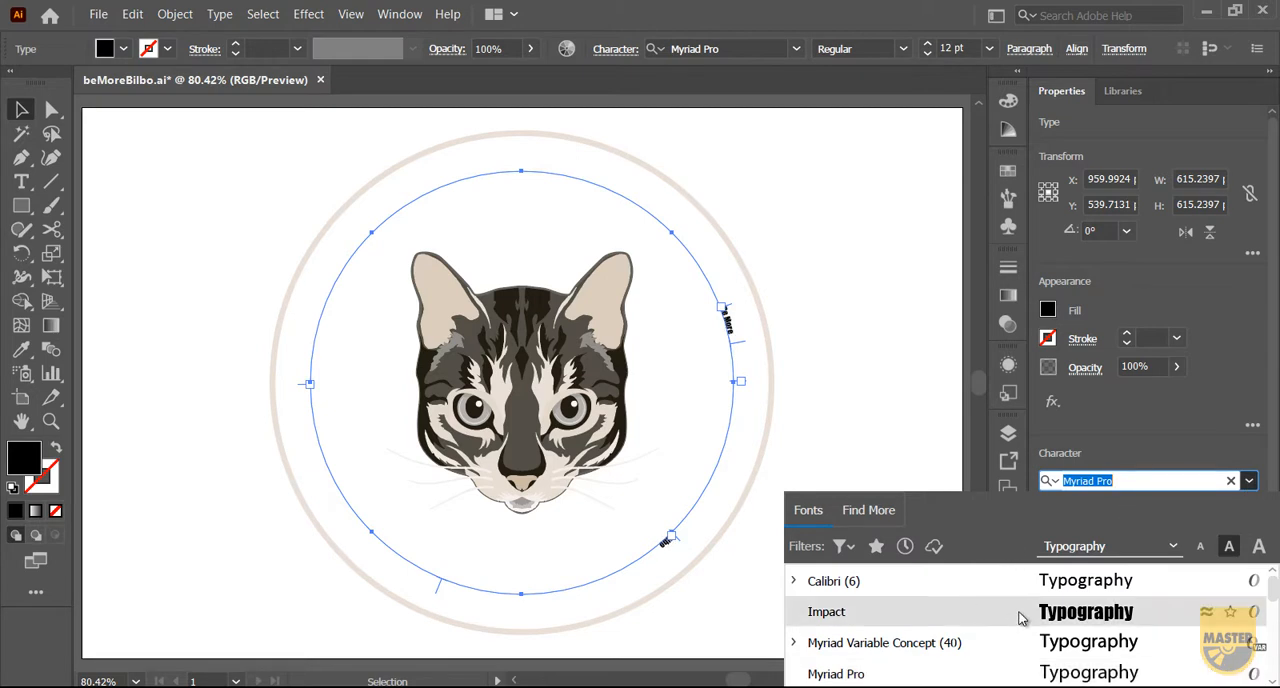
{"action": "scroll", "coordinate": [1020, 616], "scroll_direction": "up", "scroll_amount": 3}
{"action": "scroll", "coordinate": [1018, 612], "scroll_direction": "down", "scroll_amount": 2}
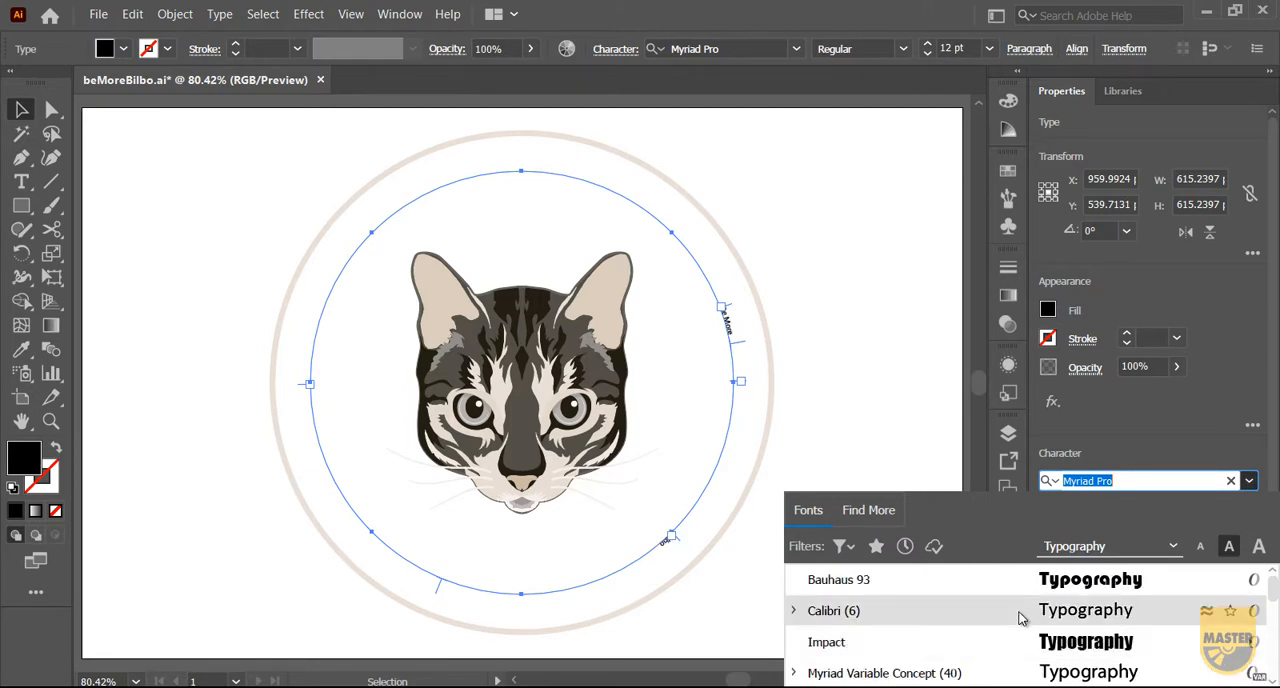
{"action": "left_click", "coordinate": [1071, 578]}
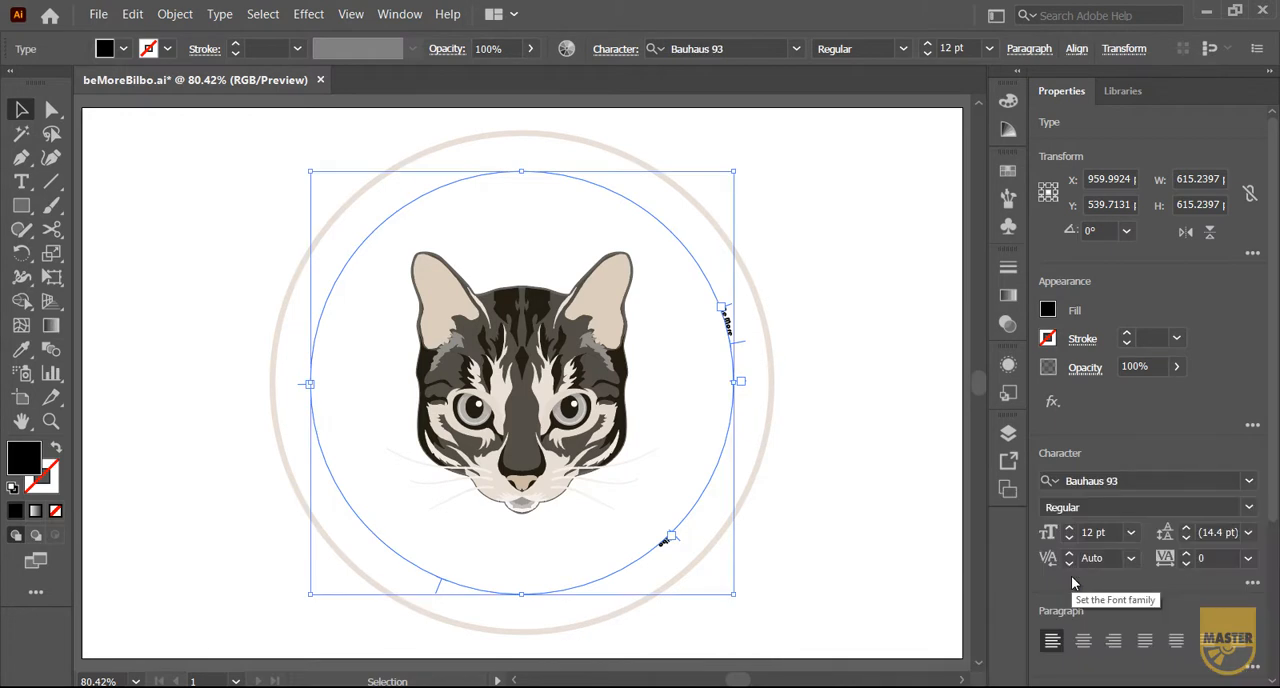
Increase the font size of both path texts to 110 pt
{"action": "left_click", "coordinate": [1100, 532]}
{"action": "key", "text": "Up"}
{"action": "key", "text": "Up"}
{"action": "key", "text": "Up"}
{"action": "key", "text": "Up"}
{"action": "key", "text": "Up"}
{"action": "key", "text": "Up"}
{"action": "key", "text": "Up"}
{"action": "key", "text": "Up"}
{"action": "key", "text": "Up"}
{"action": "key", "text": "Up"}
{"action": "key", "text": "Up"}
{"action": "key", "text": "Up"}
{"action": "key", "text": "Up"}
{"action": "key", "text": "Up"}
{"action": "key", "text": "Up"}
{"action": "key", "text": "Up"}
{"action": "key", "text": "Up"}
{"action": "key", "text": "Up"}
{"action": "key", "text": "Up"}
{"action": "key", "text": "Up"}
{"action": "key", "text": "Up"}
{"action": "key", "text": "Up"}
{"action": "key", "text": "Up"}
{"action": "key", "text": "Up"}
{"action": "key", "text": "Up"}
{"action": "key", "text": "Up"}
{"action": "key", "text": "Up"}
{"action": "key", "text": "Up"}
{"action": "key", "text": "Up"}
{"action": "key", "text": "Up"}
{"action": "key", "text": "Up"}
{"action": "key", "text": "Up"}
{"action": "key", "text": "Up"}
{"action": "key", "text": "Up"}
{"action": "key", "text": "Up"}
{"action": "key", "text": "Up"}
{"action": "key", "text": "Up"}
{"action": "key", "text": "Up"}
{"action": "key", "text": "Up"}
{"action": "key", "text": "Up"}
{"action": "key", "text": "Up"}
{"action": "key", "text": "Up"}
{"action": "key", "text": "Up"}
{"action": "key", "text": "Up"}
{"action": "key", "text": "Up"}
{"action": "key", "text": "Up"}
{"action": "key", "text": "Up"}
{"action": "key", "text": "Up"}
{"action": "key", "text": "Up"}
{"action": "key", "text": "Up"}
{"action": "key", "text": "Up"}
{"action": "key", "text": "Up"}
{"action": "key", "text": "Up"}
{"action": "key", "text": "Up"}
{"action": "key", "text": "Up"}
{"action": "key", "text": "Up"}
{"action": "key", "text": "Up"}
{"action": "key", "text": "Up"}
{"action": "key", "text": "Up"}
{"action": "key", "text": "Up"}
{"action": "key", "text": "Up"}
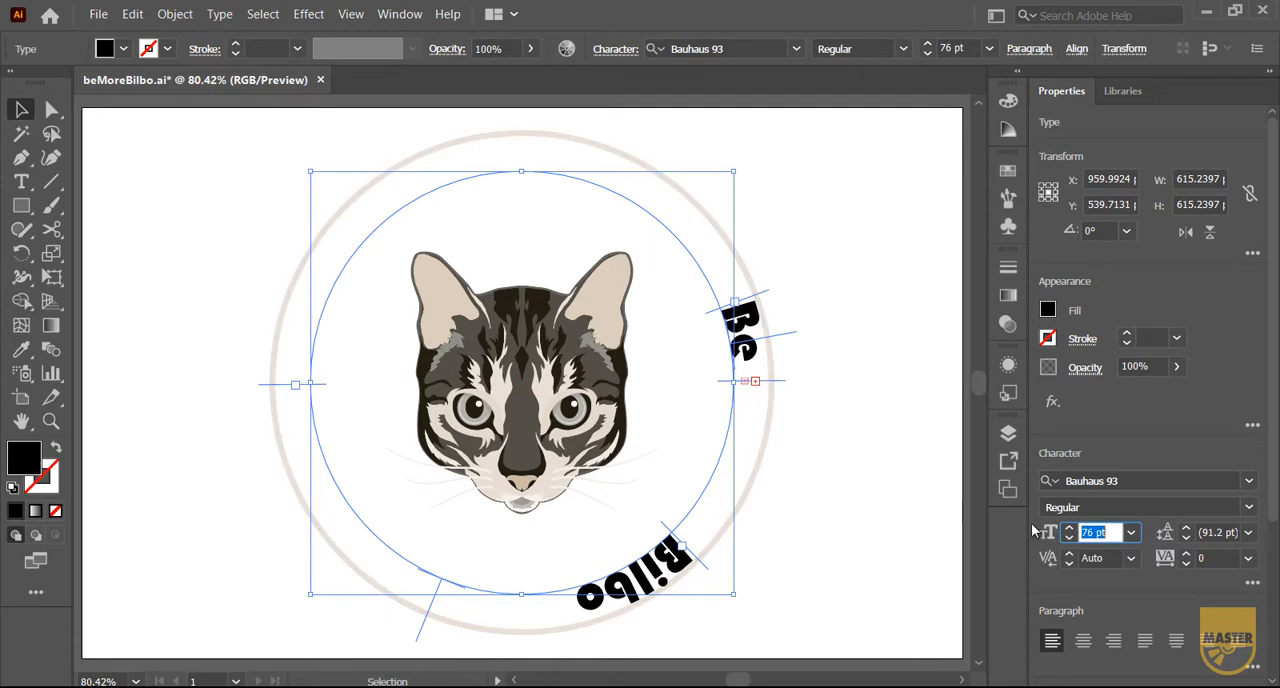
{"action": "key", "text": "Up"}
{"action": "key", "text": "Up"}
{"action": "key", "text": "Up"}
{"action": "key", "text": "Up"}
{"action": "key", "text": "Up"}
{"action": "key", "text": "Up"}
{"action": "key", "text": "Up"}
{"action": "key", "text": "Up"}
{"action": "key", "text": "Up"}
{"action": "key", "text": "Up"}
{"action": "key", "text": "Up"}
{"action": "key", "text": "Up"}
{"action": "key", "text": "Up"}
{"action": "key", "text": "Up"}
{"action": "key", "text": "Up"}
{"action": "key", "text": "Up"}
{"action": "key", "text": "Up"}
{"action": "key", "text": "Up"}
{"action": "key", "text": "Up"}
{"action": "key", "text": "Up"}
{"action": "key", "text": "Up"}
{"action": "key", "text": "Up"}
{"action": "key", "text": "Up"}
{"action": "key", "text": "Up"}
{"action": "key", "text": "Up"}
{"action": "key", "text": "Up"}
{"action": "key", "text": "Up"}
{"action": "key", "text": "Up"}
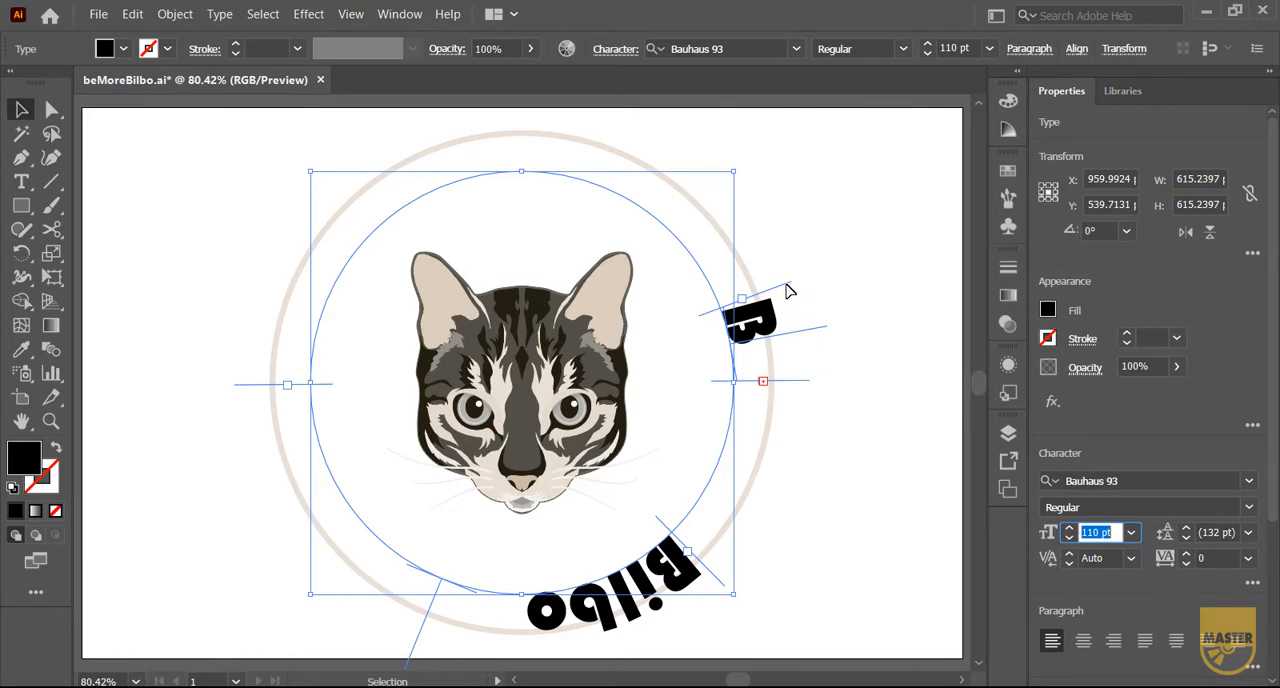
Move the start of the "Be More" text to the left end of the upper half-circle and centre-align it
{"action": "left_click_drag", "start_coordinate": [790, 282], "coordinate": [374, 390]}
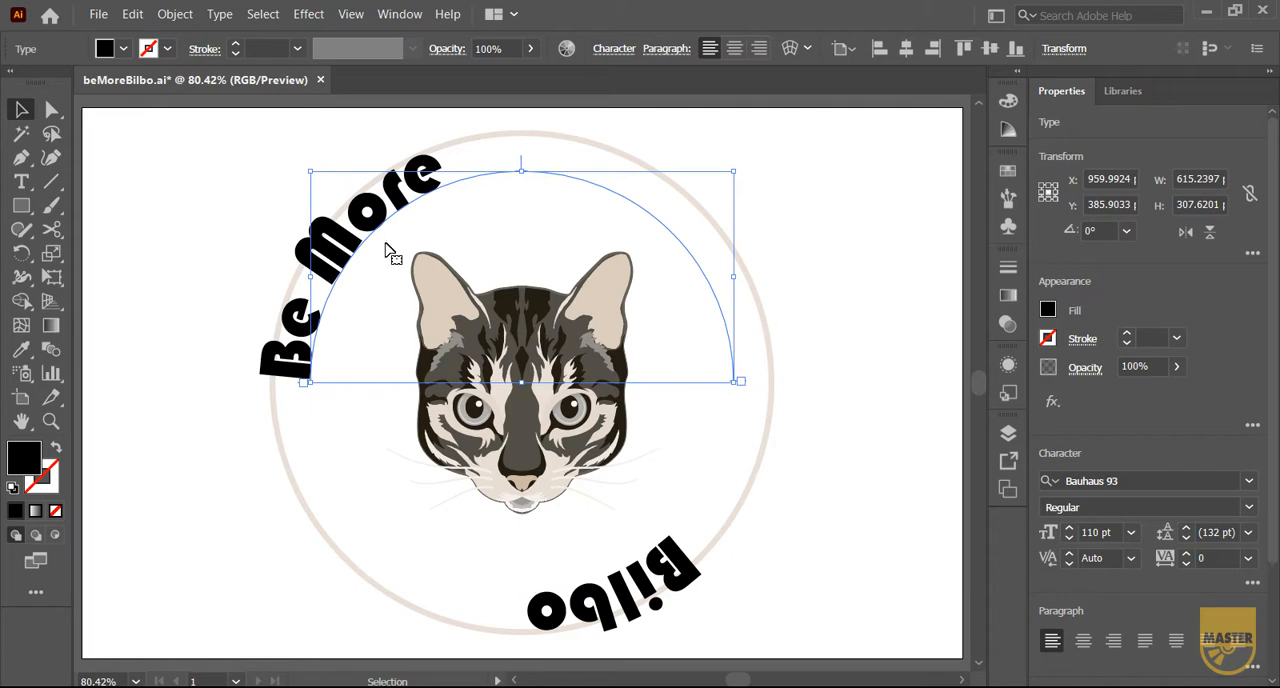
{"action": "left_click", "coordinate": [1085, 644]}
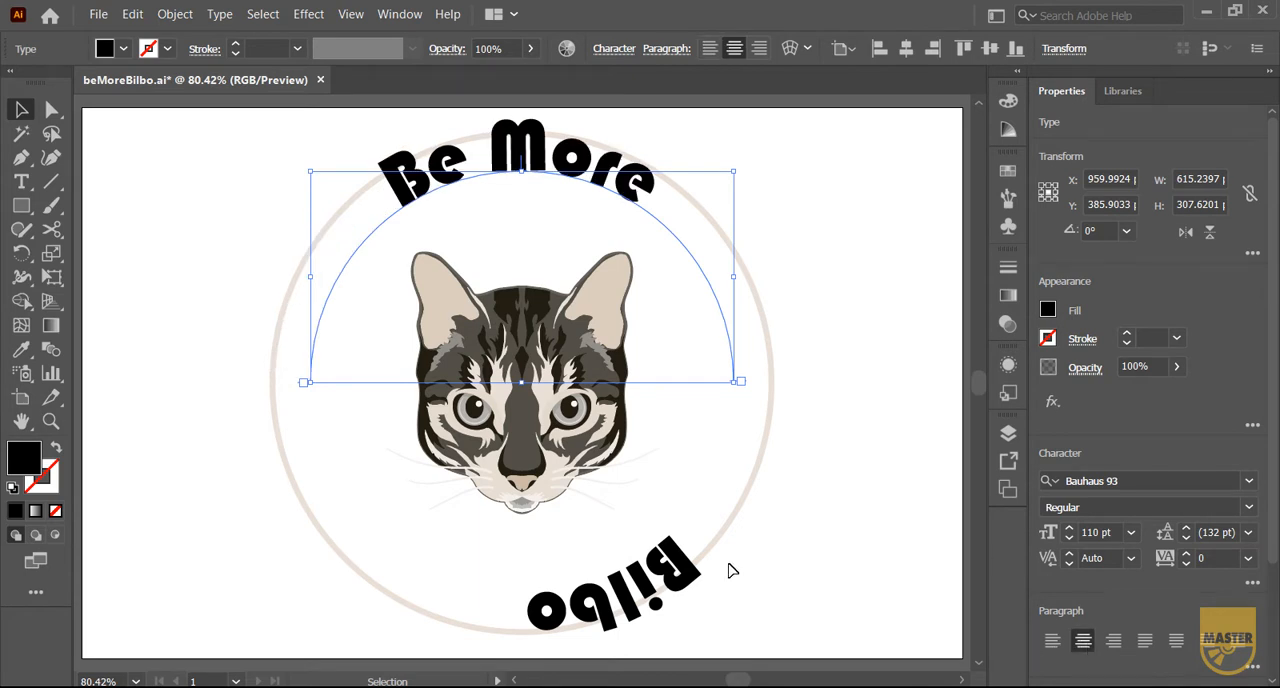
Centre-align the "Bilbo" text across the full lower half-circle, starting at its right end, and flip it to the inside of the path
{"action": "left_click", "coordinate": [697, 575]}
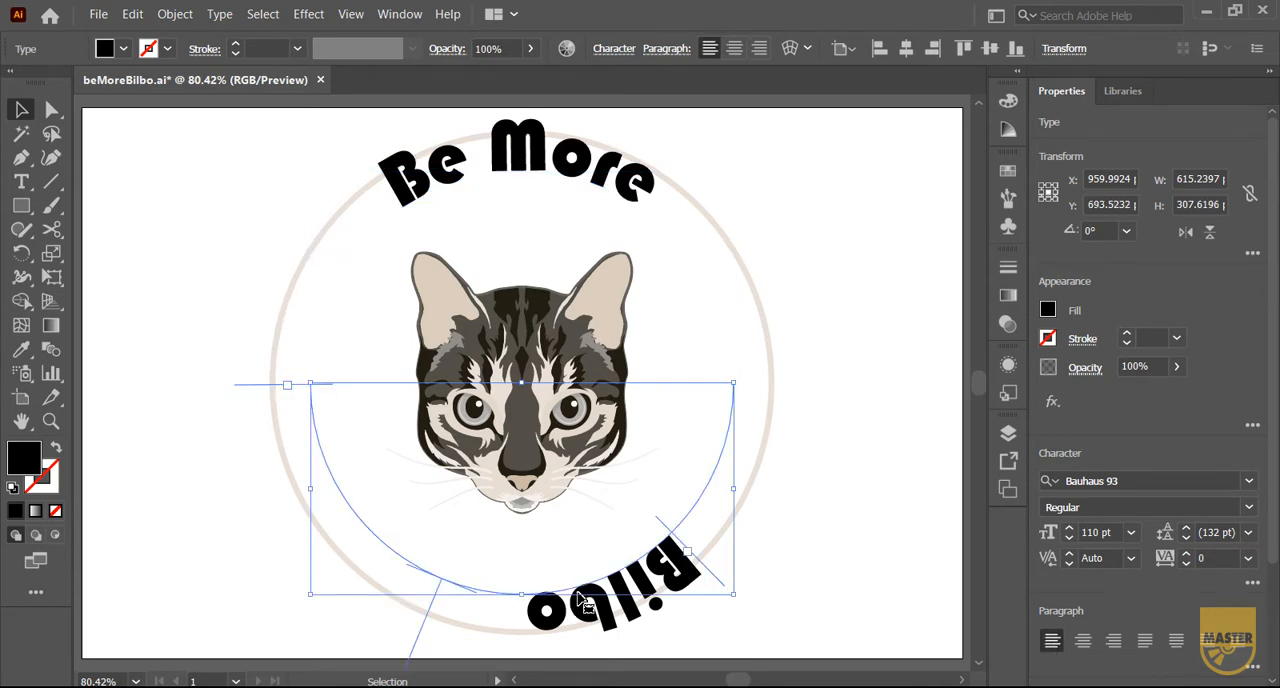
{"action": "left_click_drag", "start_coordinate": [724, 589], "coordinate": [784, 391]}
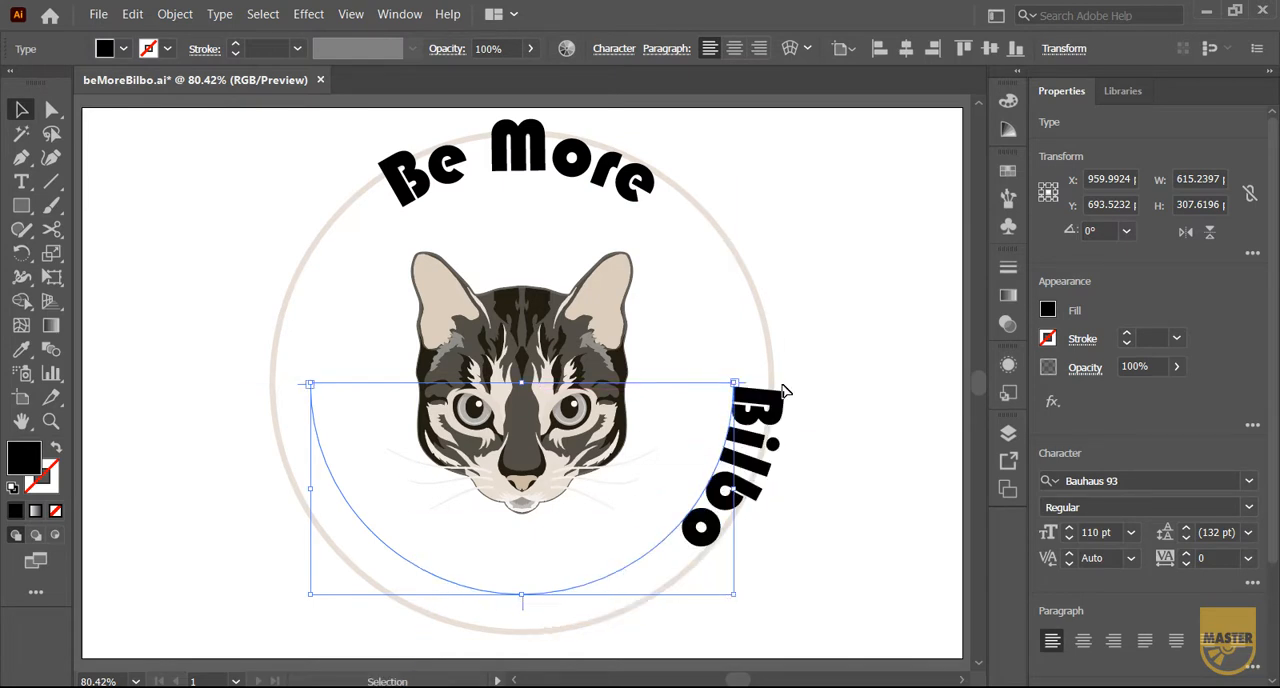
{"action": "left_click", "coordinate": [1084, 640]}
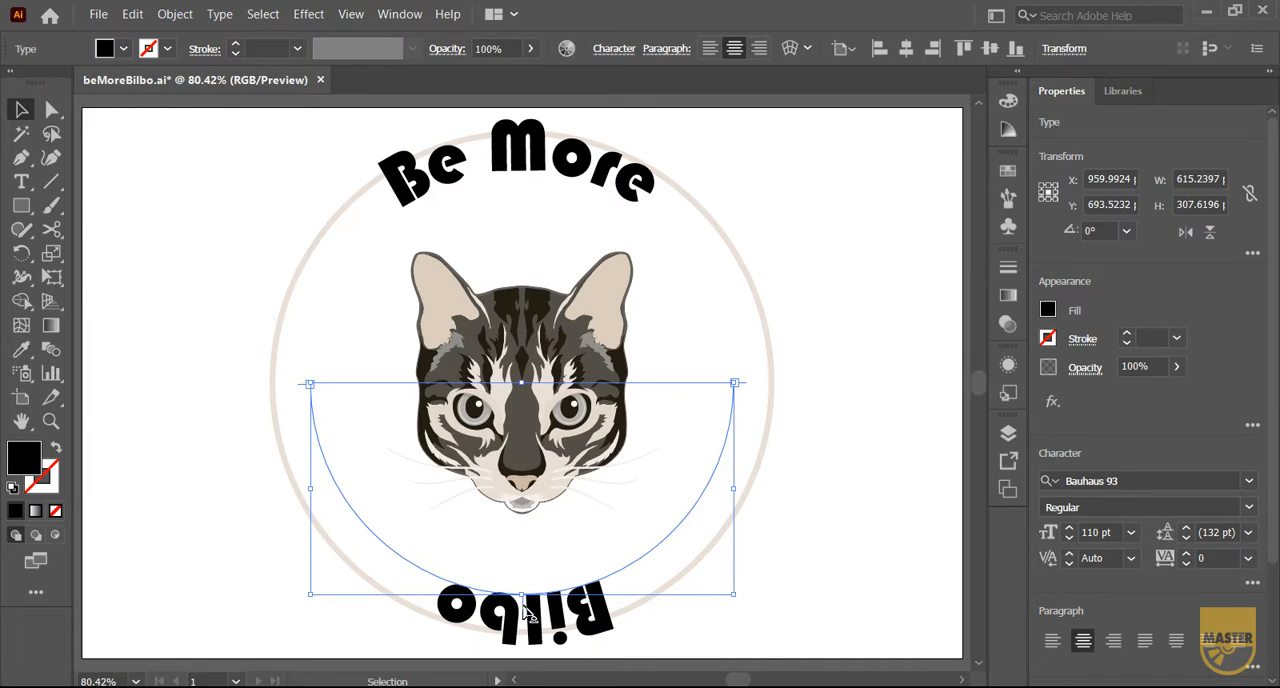
{"action": "left_click_drag", "start_coordinate": [524, 608], "coordinate": [526, 573]}
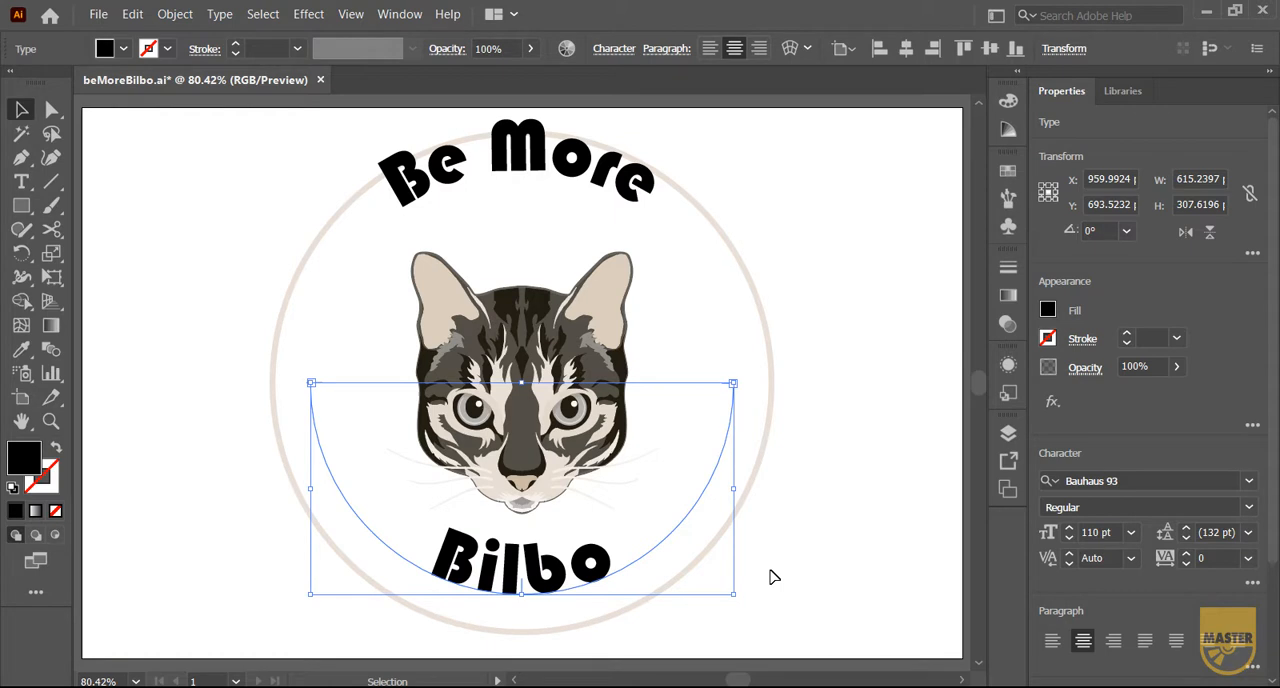
Open the Type on a Path options for both "Be More" and "Bilbo" with the preview turned on
{"action": "left_click", "coordinate": [648, 193], "text": "shift"}
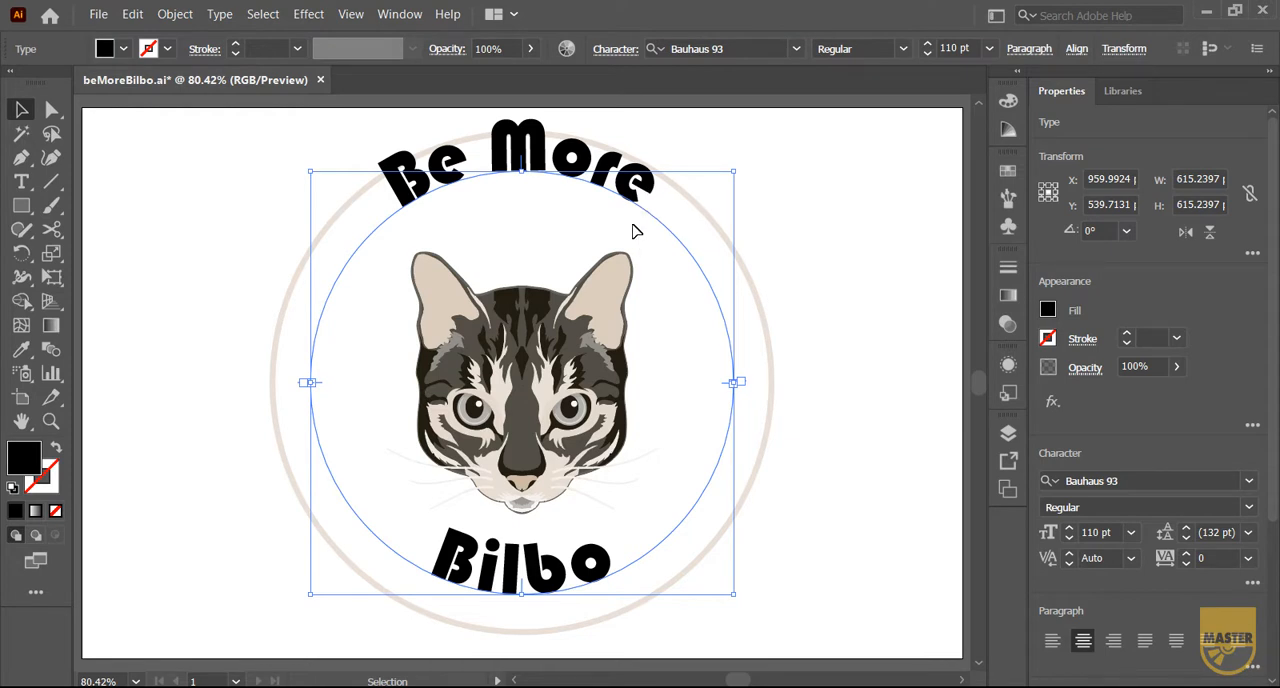
{"action": "left_click", "coordinate": [222, 15]}
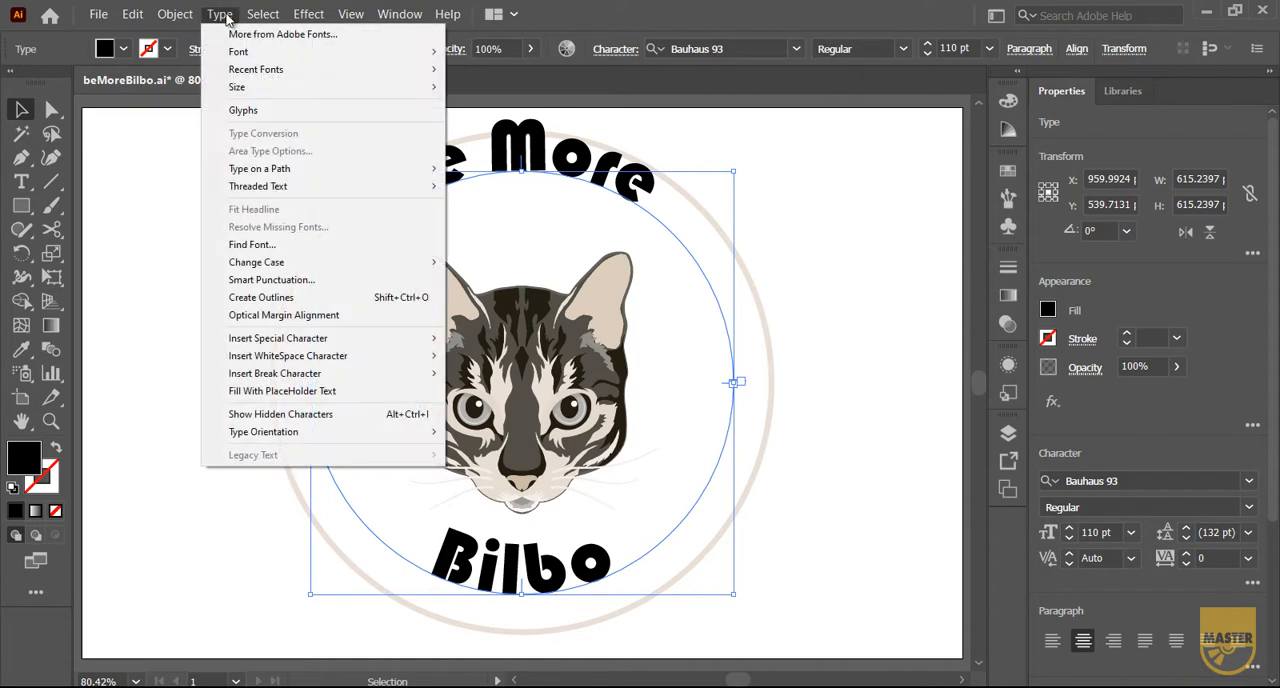
{"action": "mouse_move", "coordinate": [287, 178]}
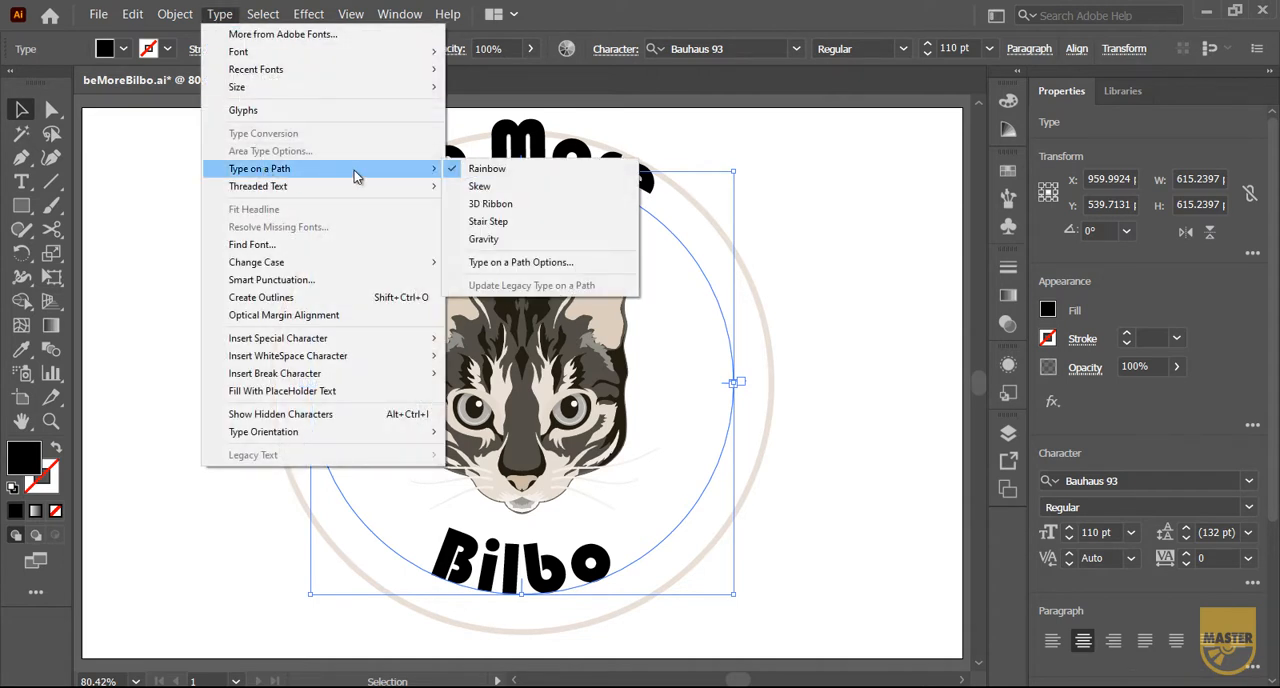
{"action": "left_click", "coordinate": [582, 265]}
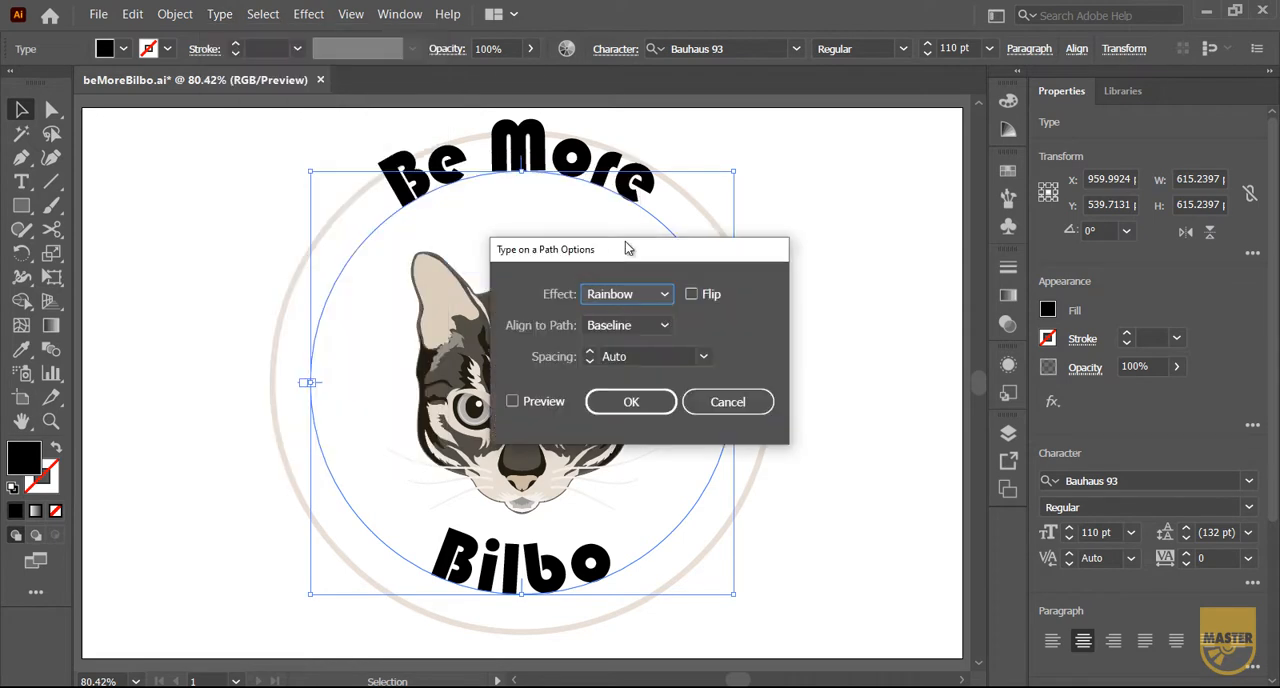
{"action": "left_click_drag", "start_coordinate": [629, 253], "coordinate": [903, 215]}
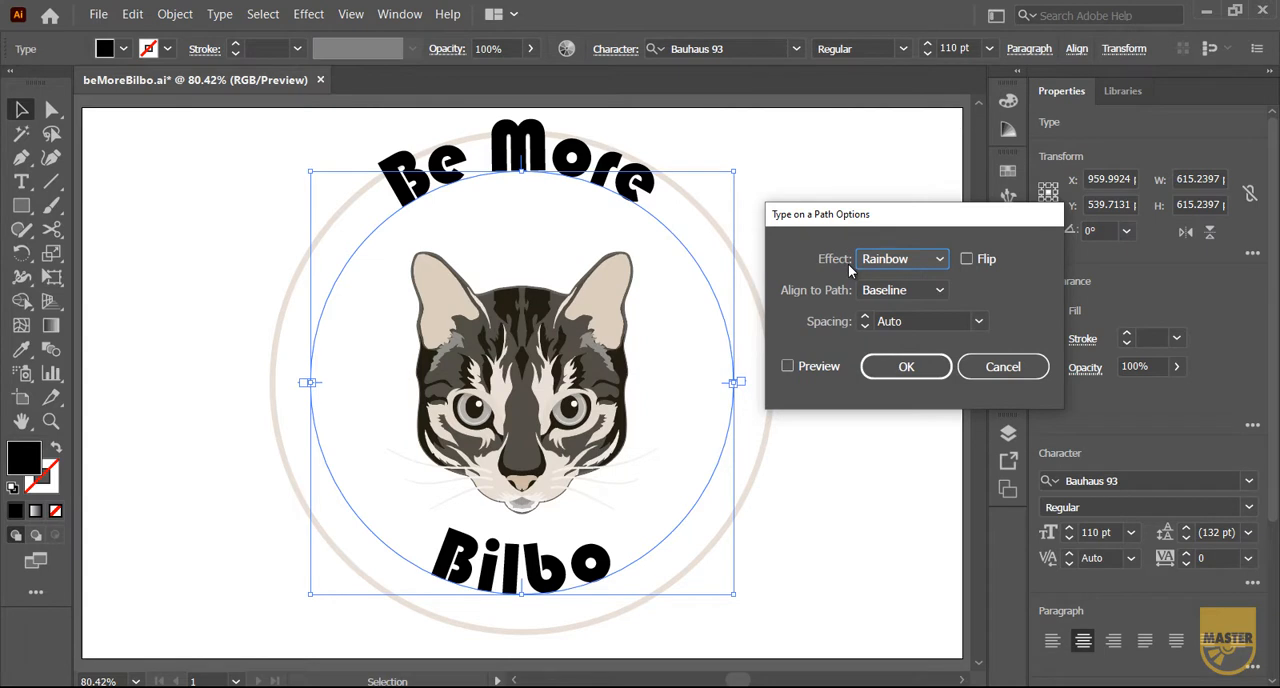
{"action": "left_click", "coordinate": [787, 367]}
Try the Skew and 3D Ribbon effects on both path texts, and return to the Rainbow effect
{"action": "left_click", "coordinate": [890, 261]}
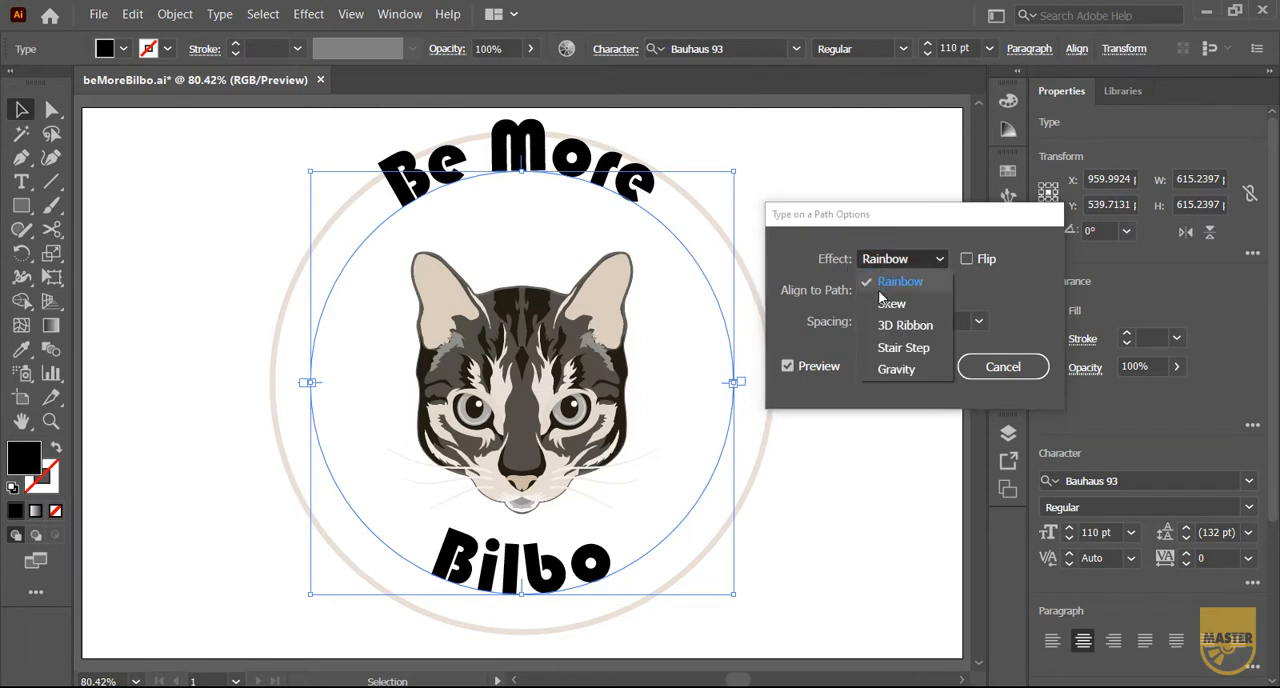
{"action": "left_click", "coordinate": [882, 305]}
{"action": "left_click", "coordinate": [887, 262]}
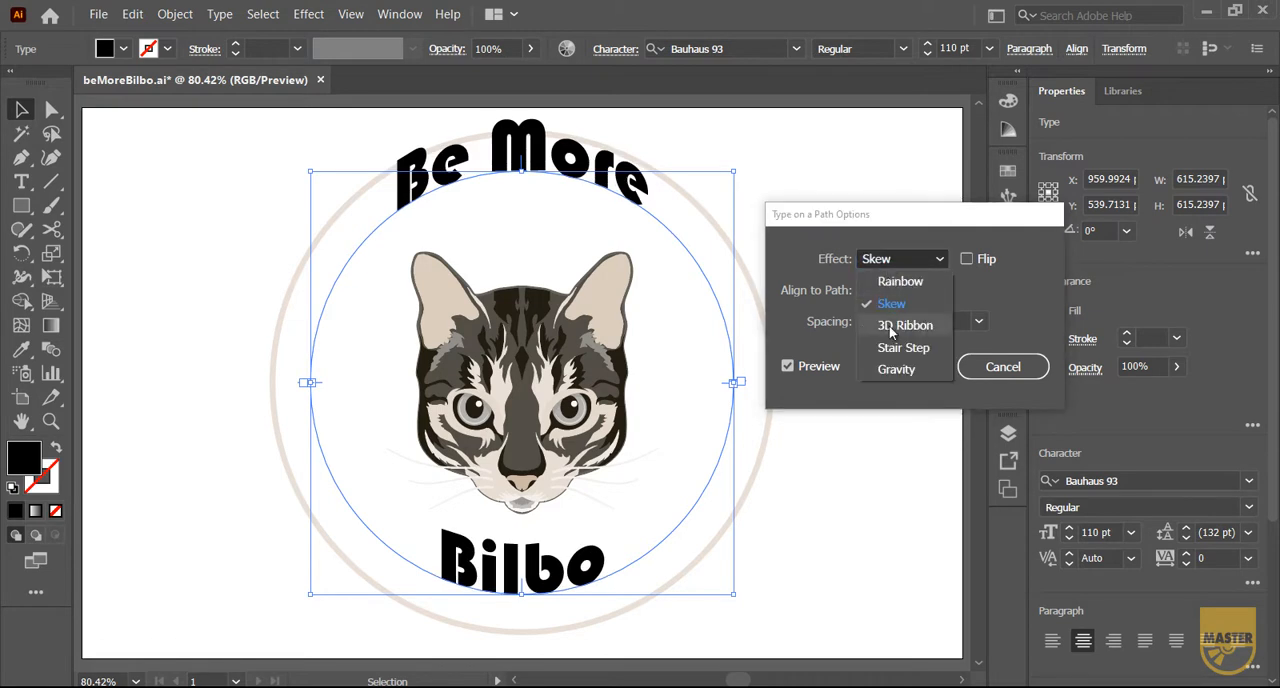
{"action": "left_click", "coordinate": [888, 324]}
{"action": "left_click", "coordinate": [884, 261]}
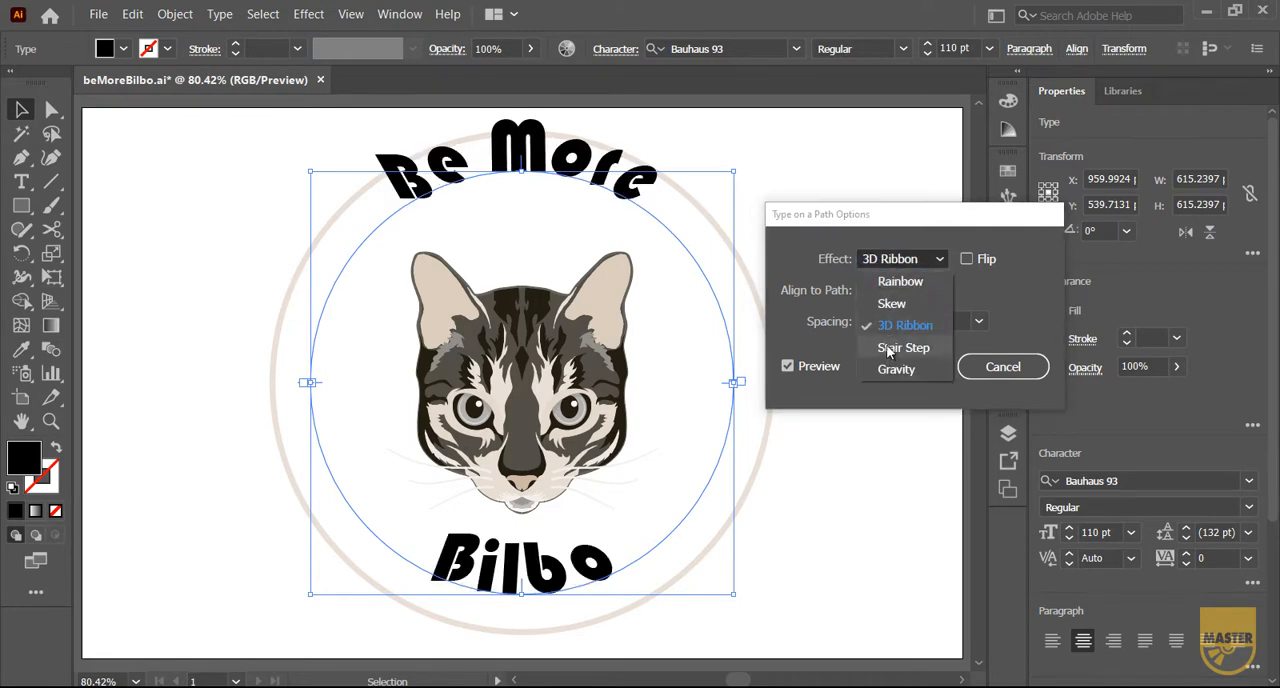
{"action": "left_click", "coordinate": [885, 281]}
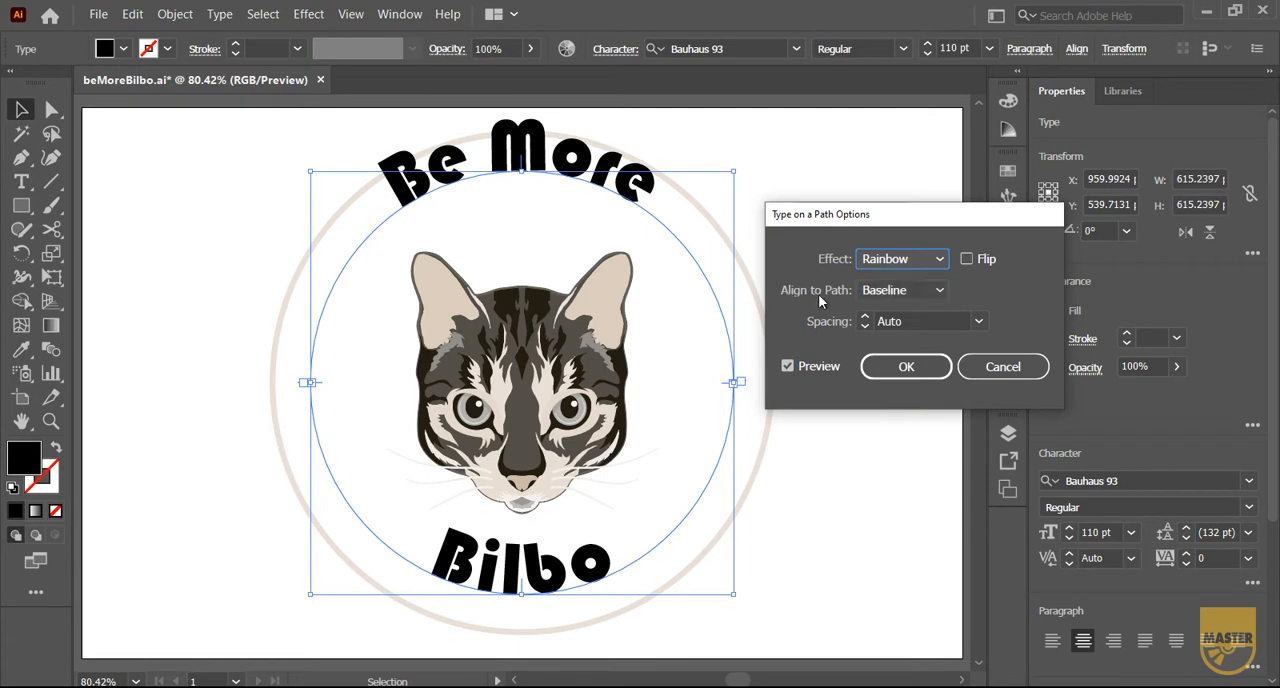
Align both texts to the Center of their paths, keep the spacing on Auto, and apply the options
{"action": "left_click", "coordinate": [894, 293]}
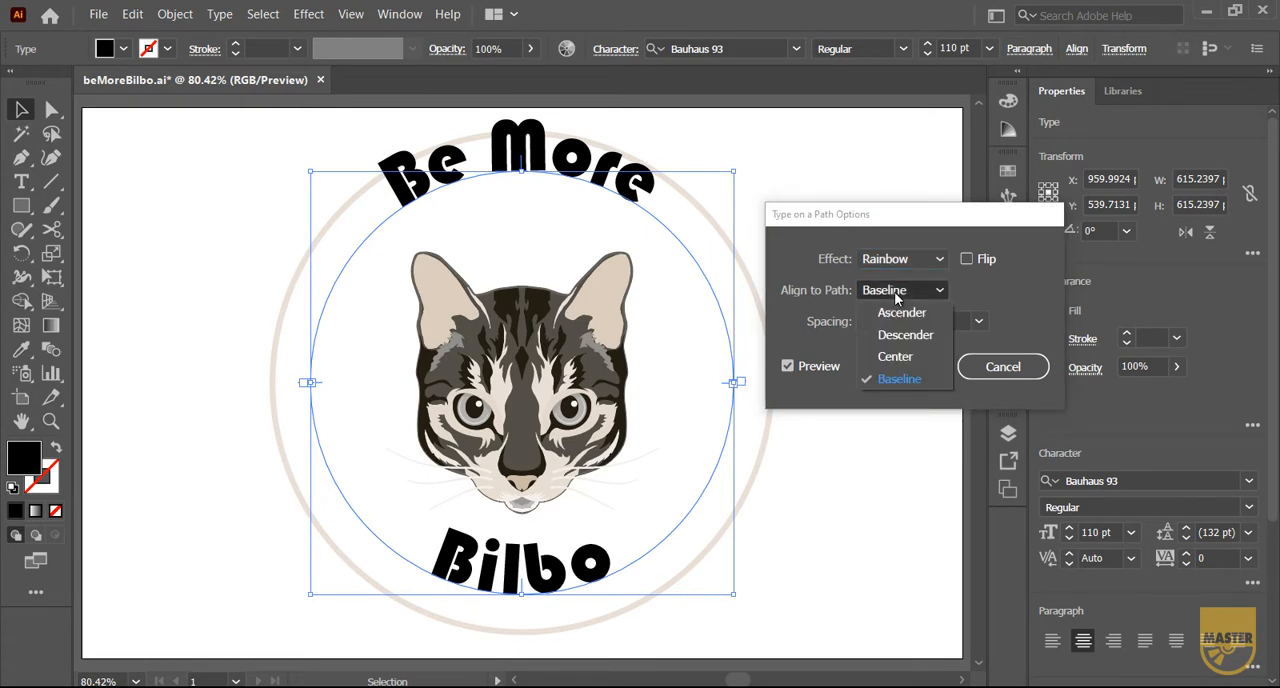
{"action": "left_click", "coordinate": [895, 356]}
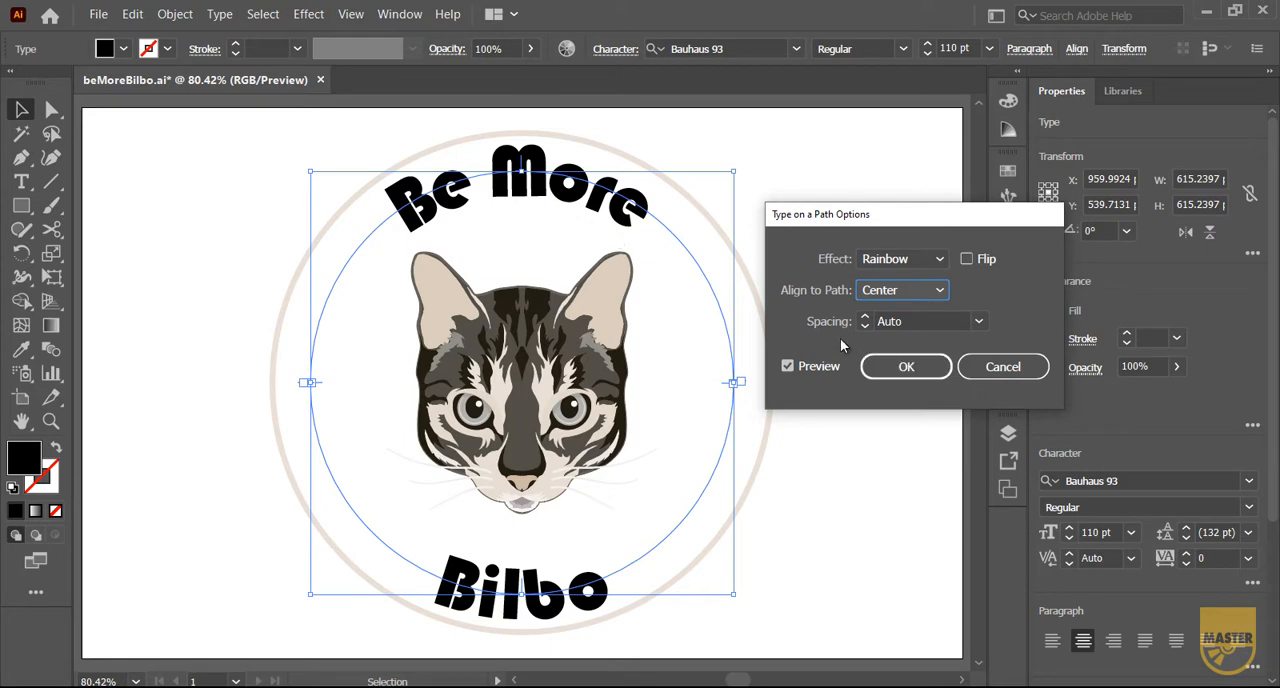
{"action": "left_click", "coordinate": [978, 321]}
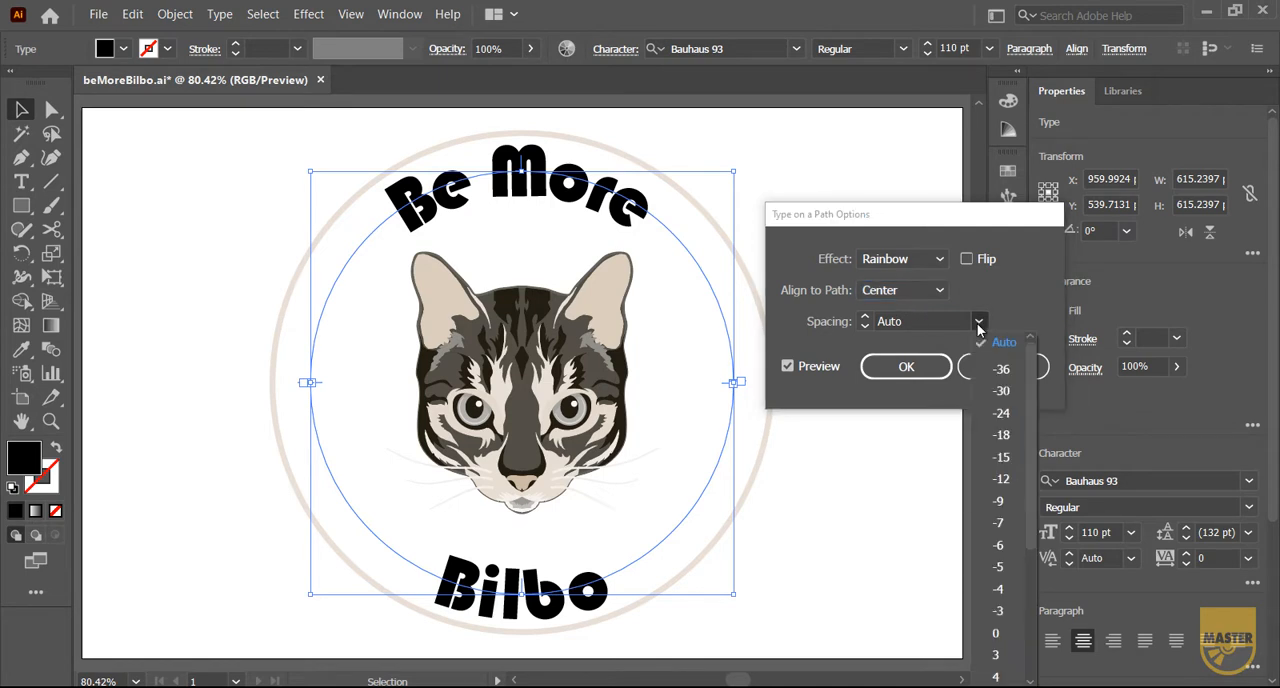
{"action": "left_click", "coordinate": [978, 327]}
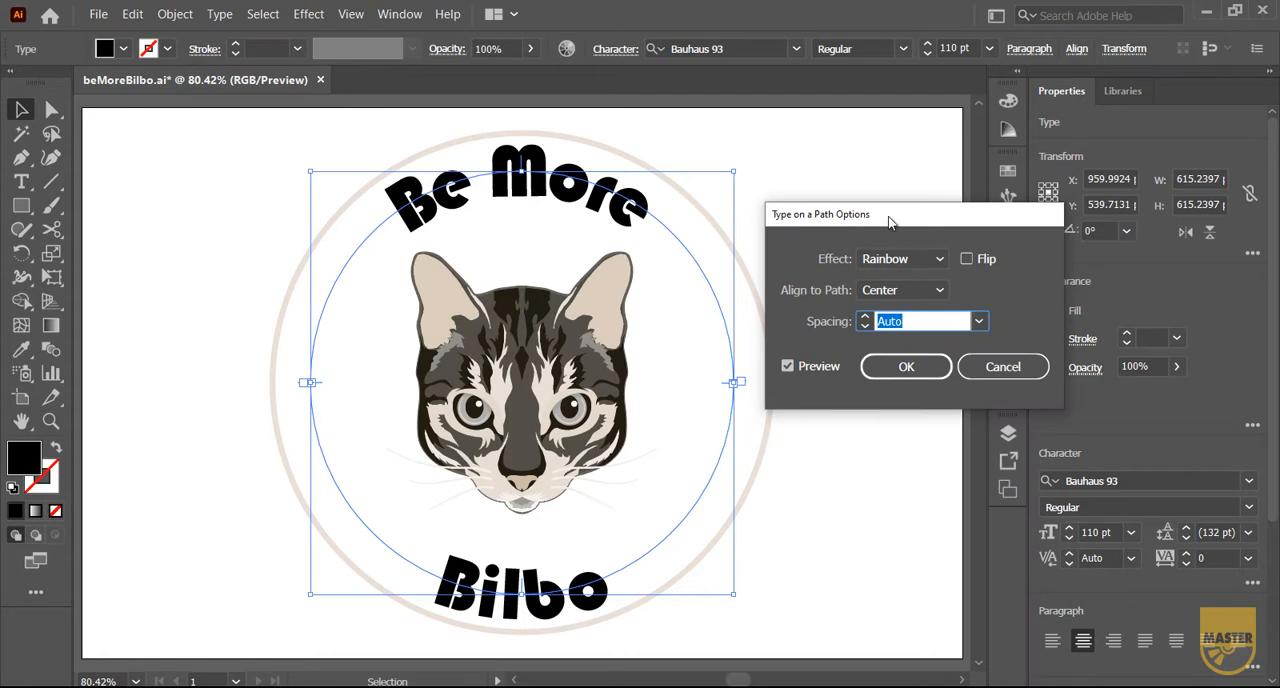
{"action": "left_click", "coordinate": [906, 367]}
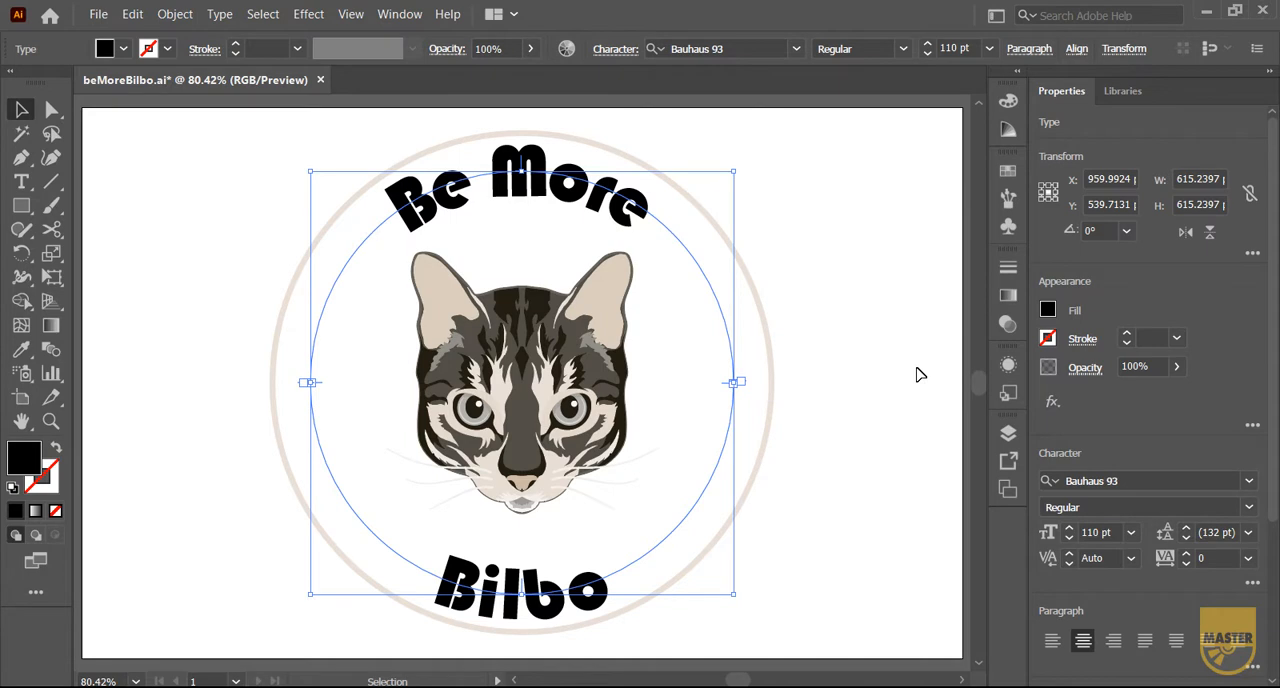
Select only the "Be More" path text and open its list of tracking values
{"action": "left_click", "coordinate": [797, 229]}
{"action": "left_click", "coordinate": [645, 210]}
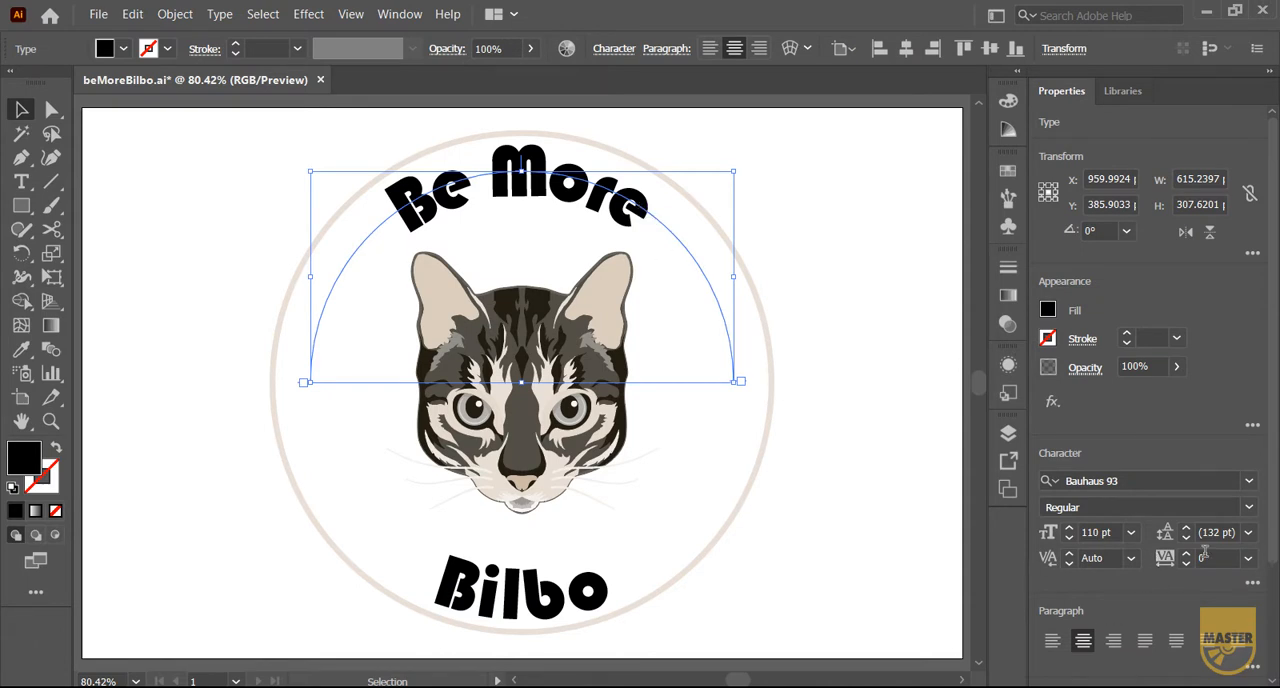
{"action": "left_click", "coordinate": [1249, 558]}
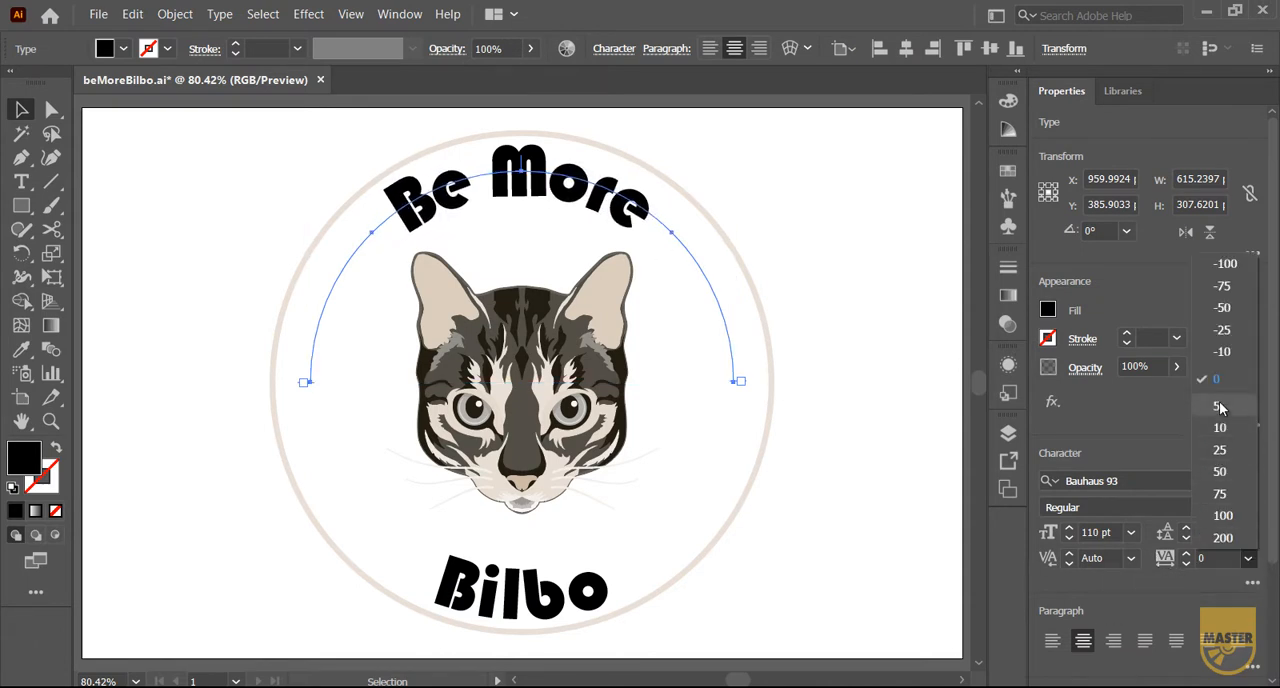